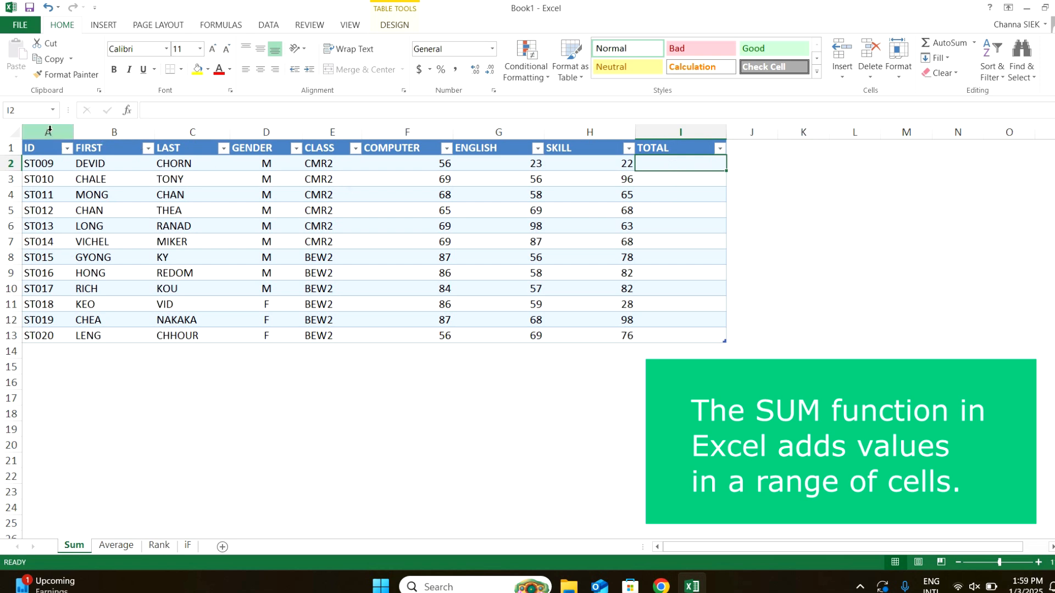
# Total each student's COMPUTER, ENGLISH and SKILL scores in the TOTAL column with a SUM formula.
pyautogui.click(49, 129)
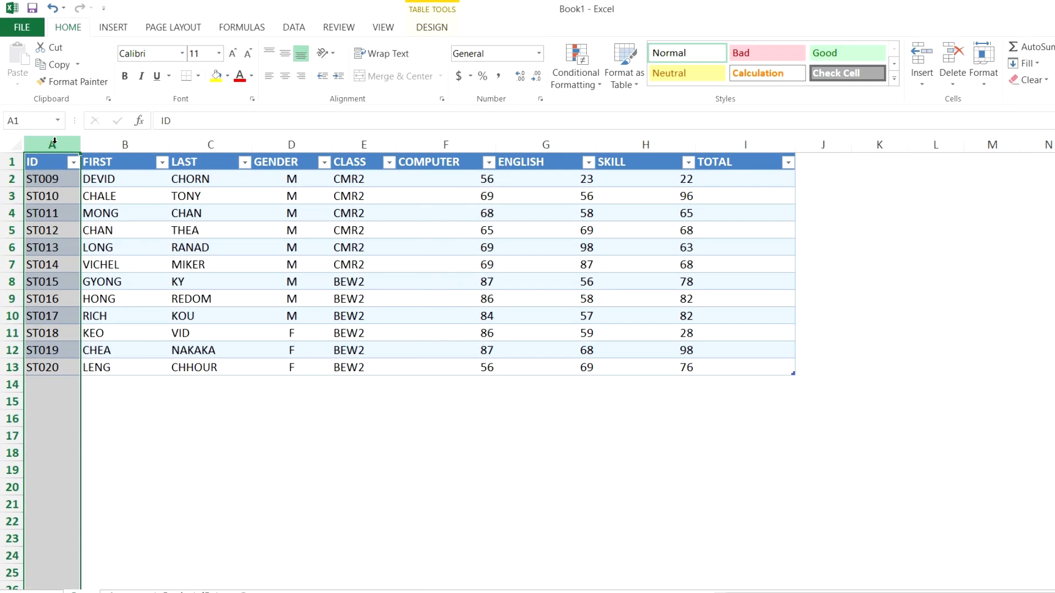
pyautogui.click(458, 137)
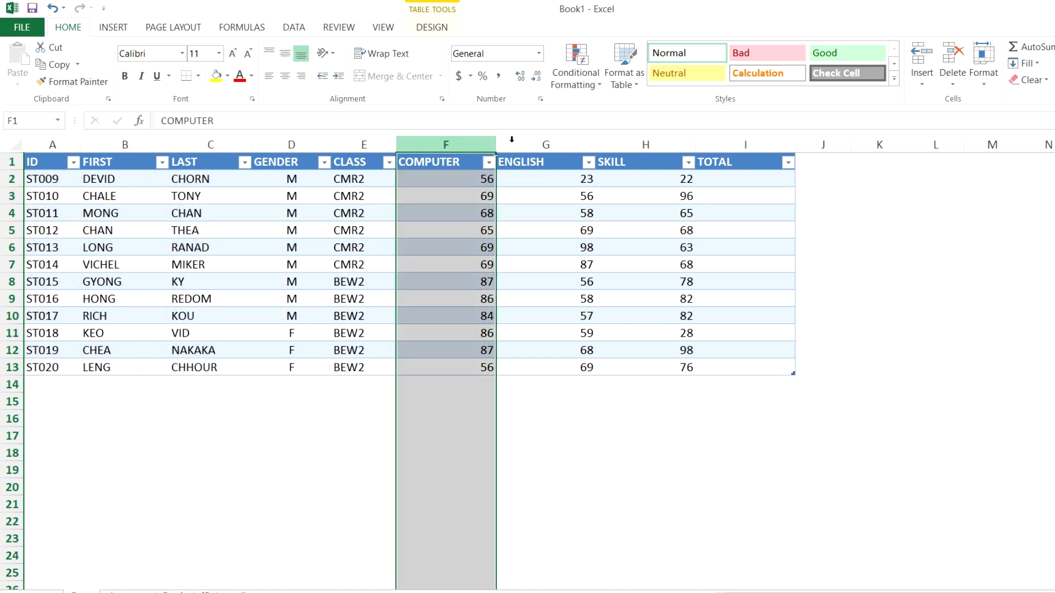
pyautogui.click(544, 144)
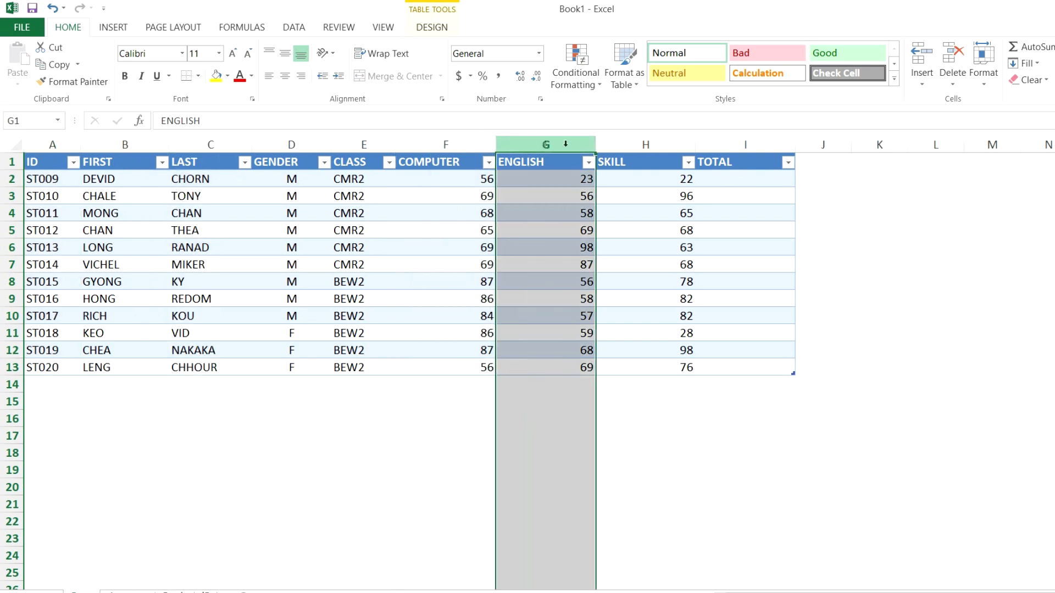
pyautogui.click(648, 146)
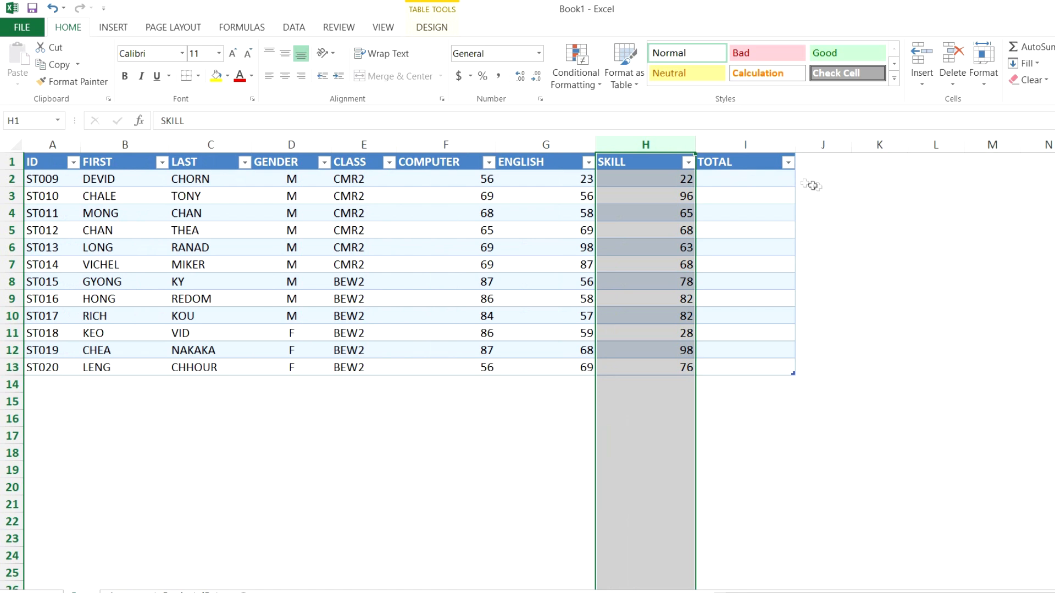
pyautogui.click(789, 179)
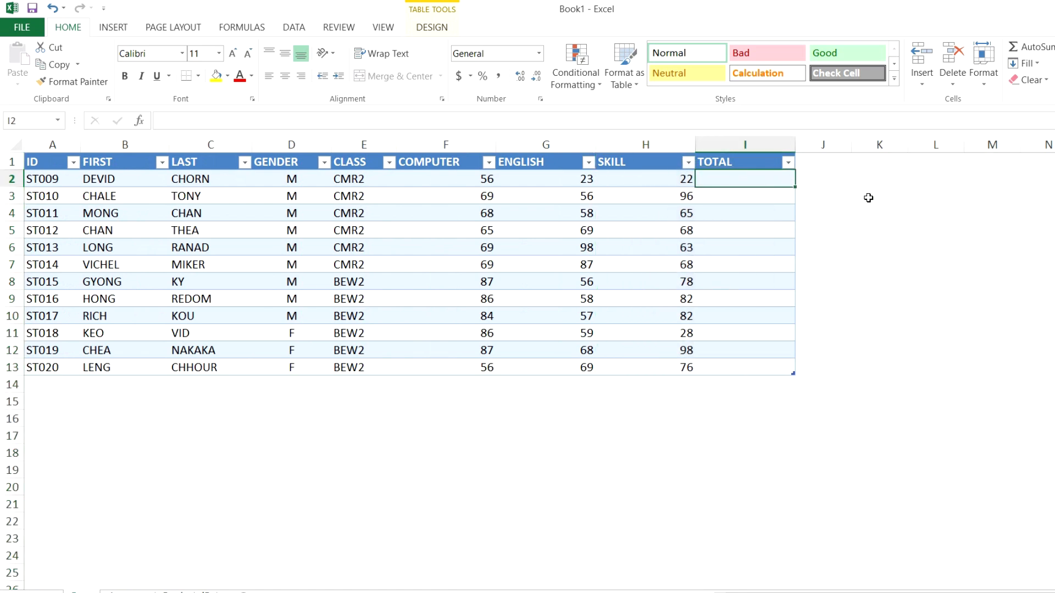
pyautogui.write('=')
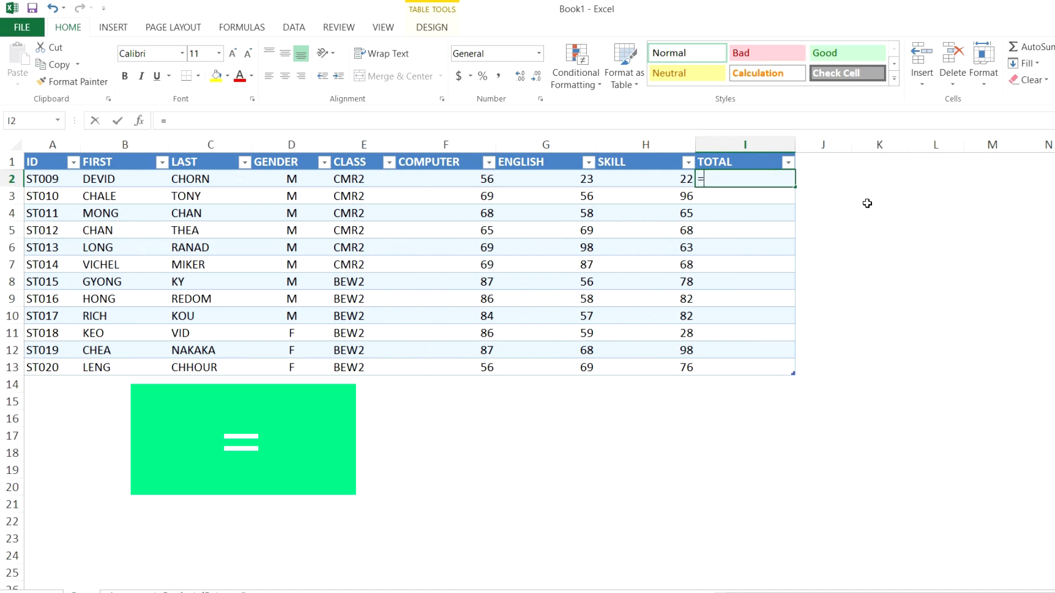
pyautogui.write('SUM')
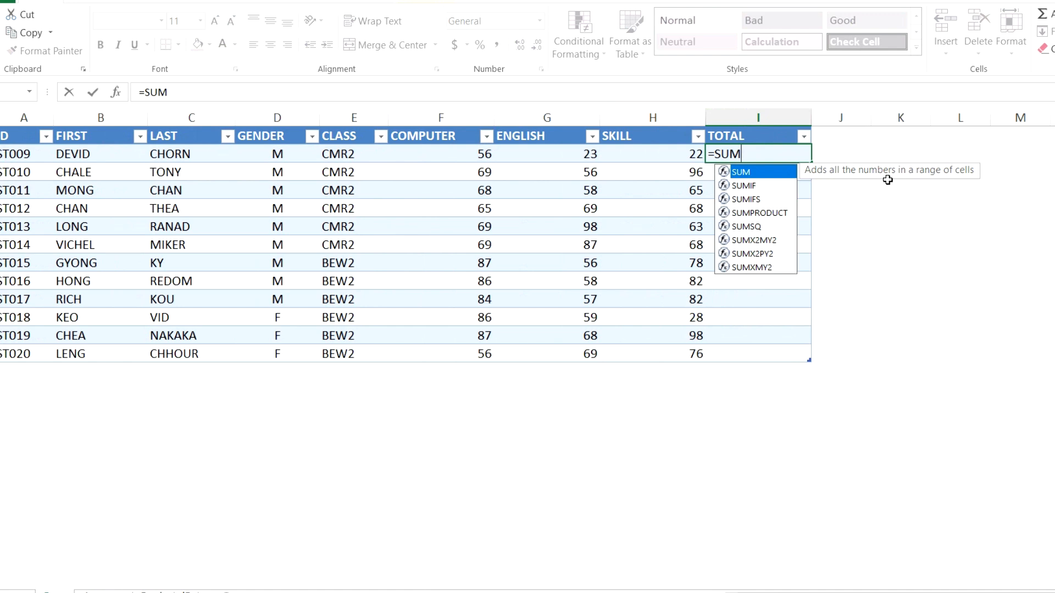
pyautogui.doubleClick(745, 173)
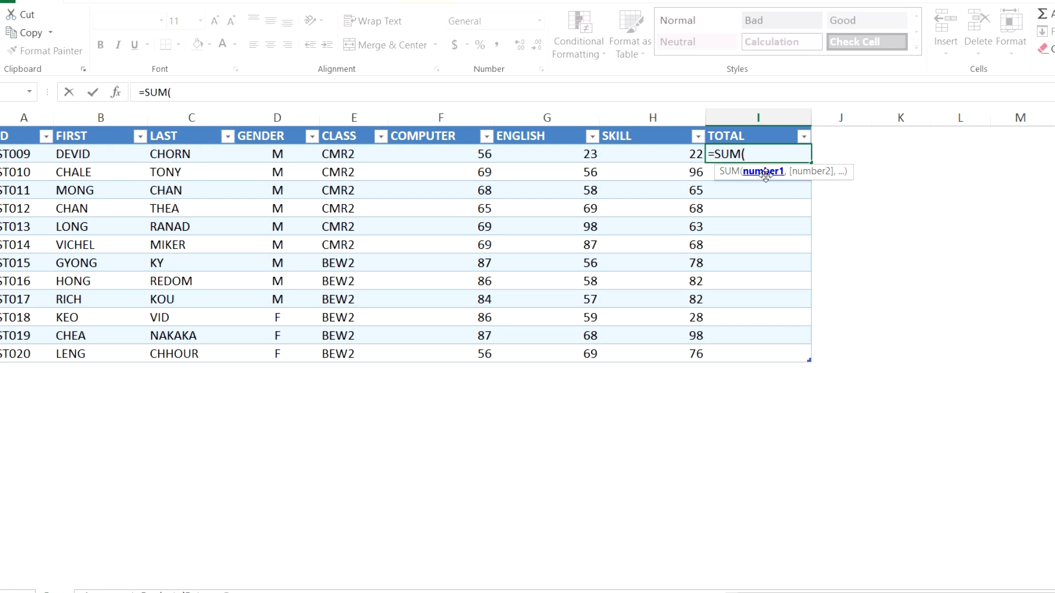
pyautogui.moveTo(472, 154); pyautogui.dragTo(662, 155)
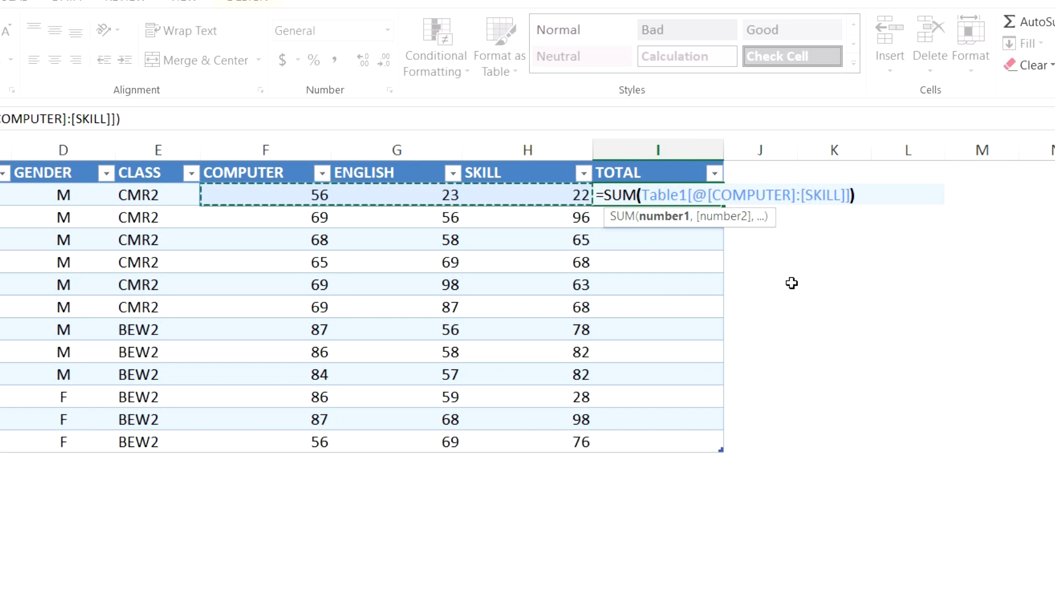
pyautogui.write(')')
pyautogui.press('Return')
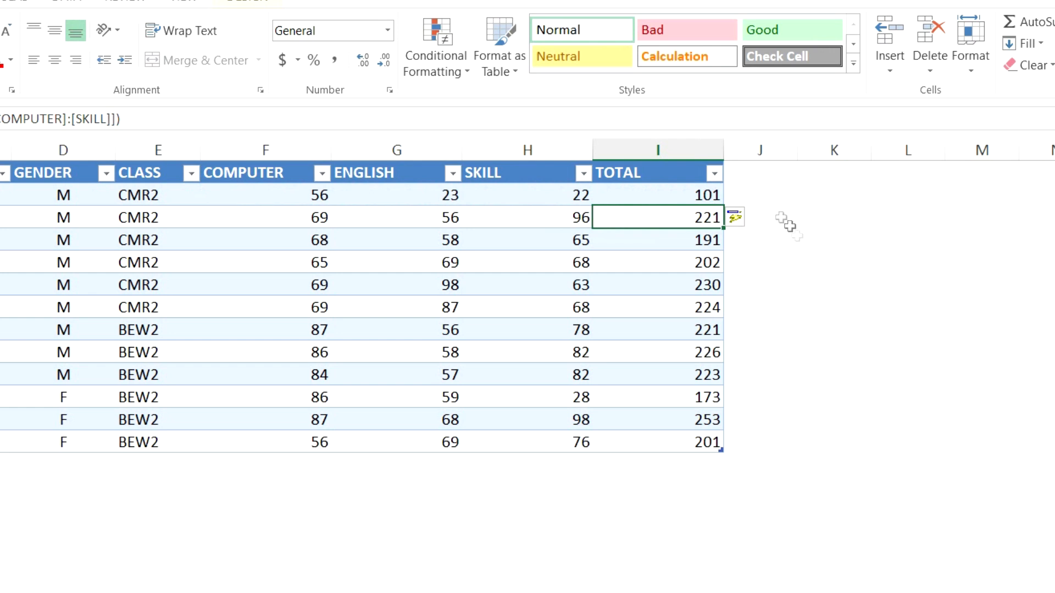
pyautogui.moveTo(681, 194); pyautogui.dragTo(671, 440)
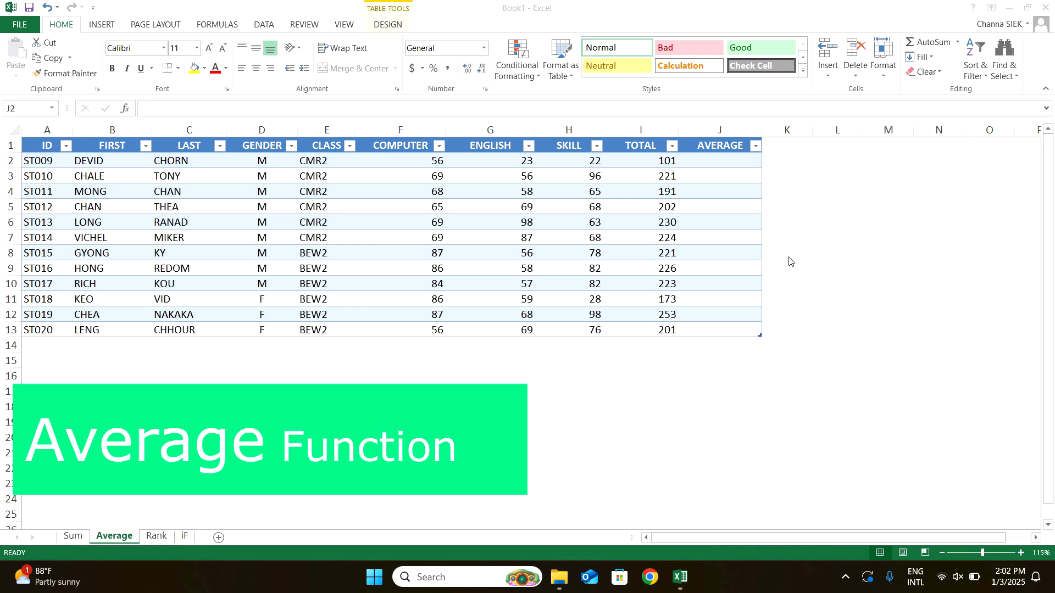
# On the Average sheet, average each student's COMPUTER, ENGLISH and SKILL scores in the AVERAGE column.
pyautogui.click(723, 162)
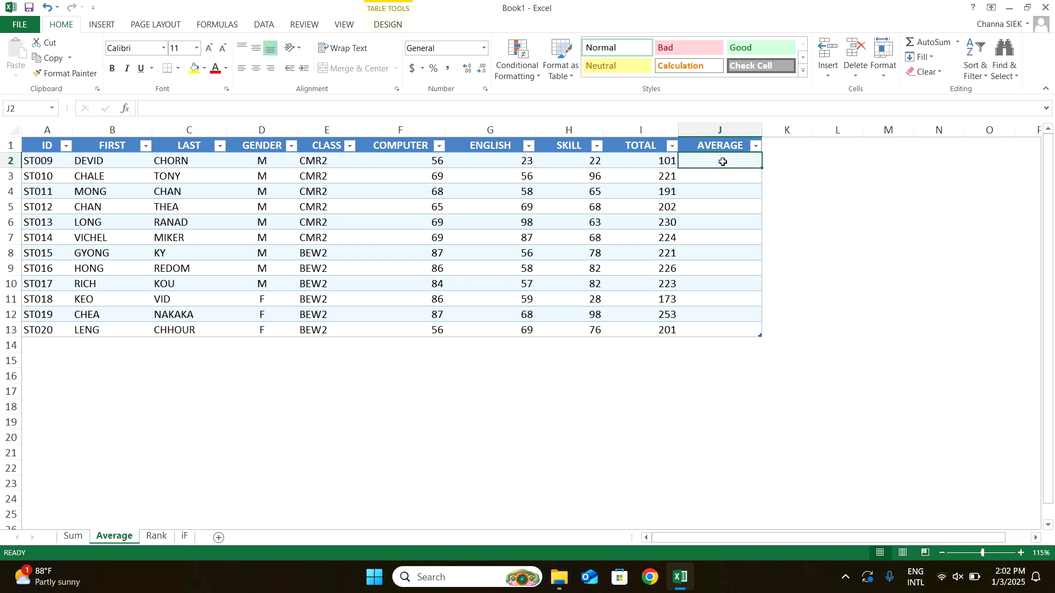
pyautogui.click(409, 128)
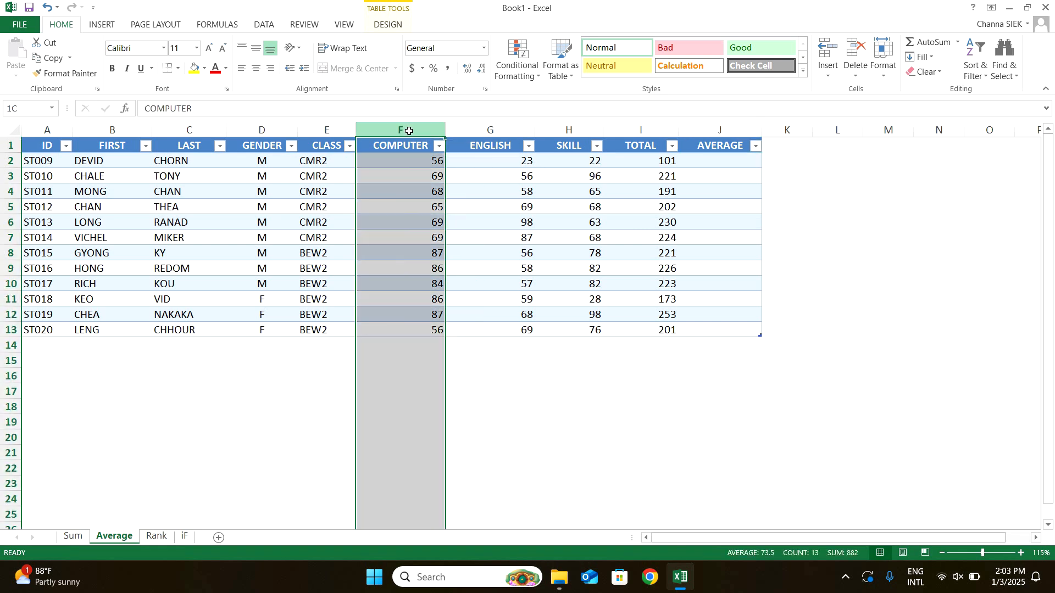
pyautogui.click(490, 128)
pyautogui.click(568, 128)
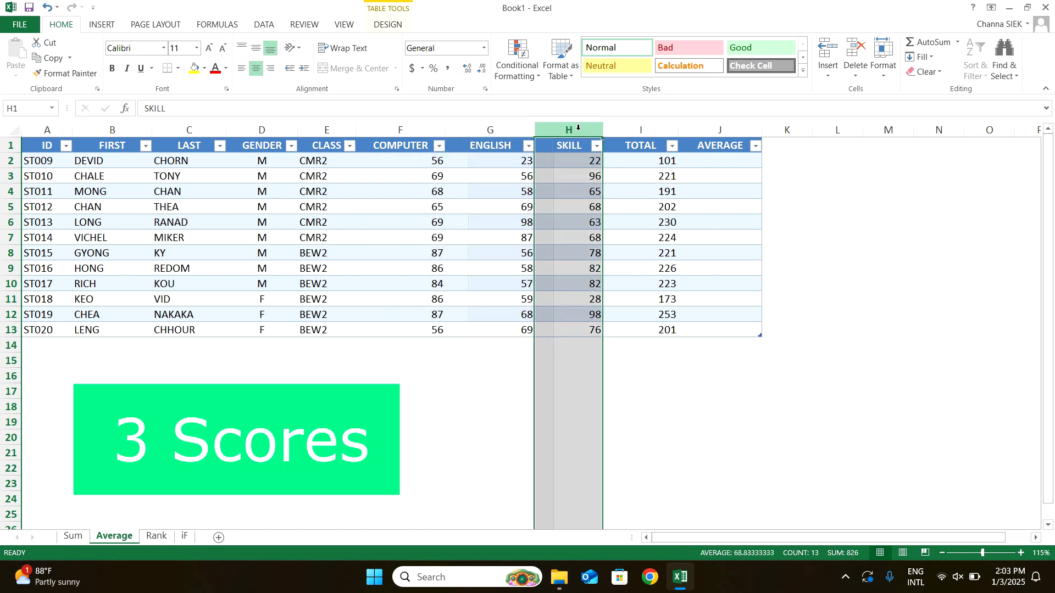
pyautogui.click(701, 125)
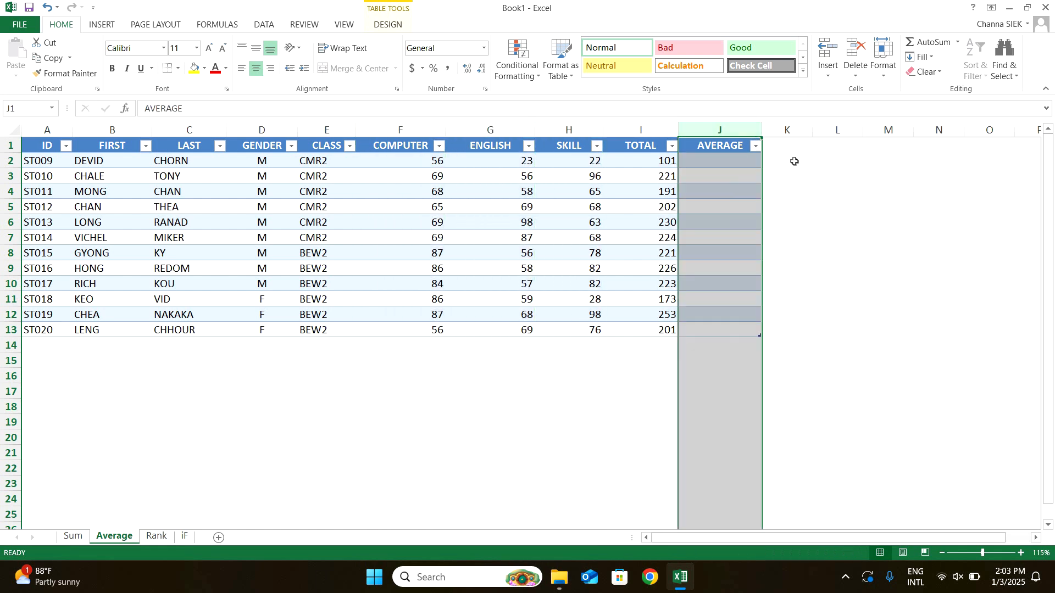
pyautogui.click(733, 159)
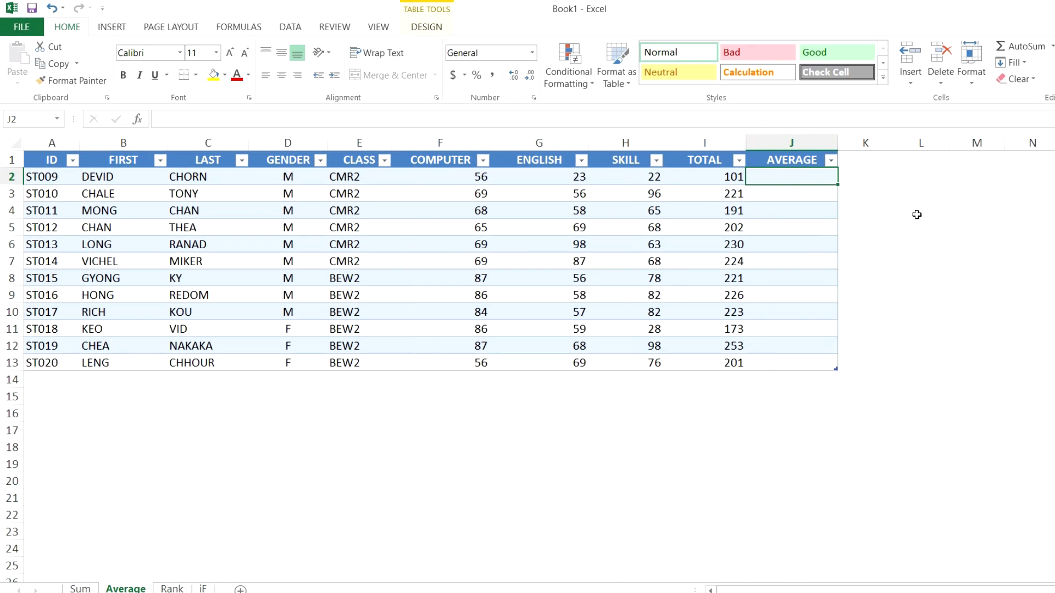
pyautogui.write('=')
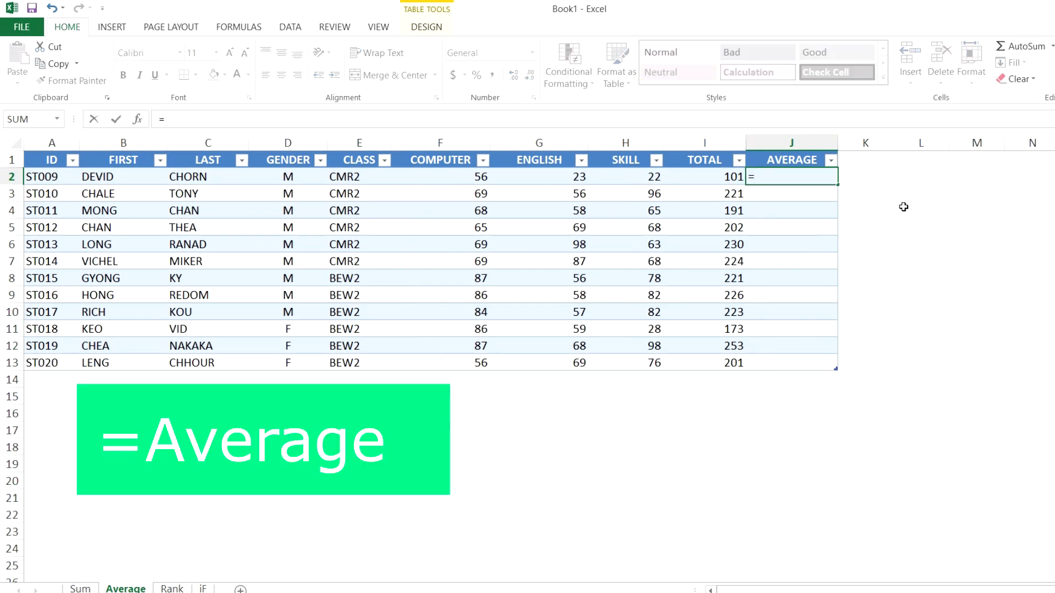
pyautogui.write('A')
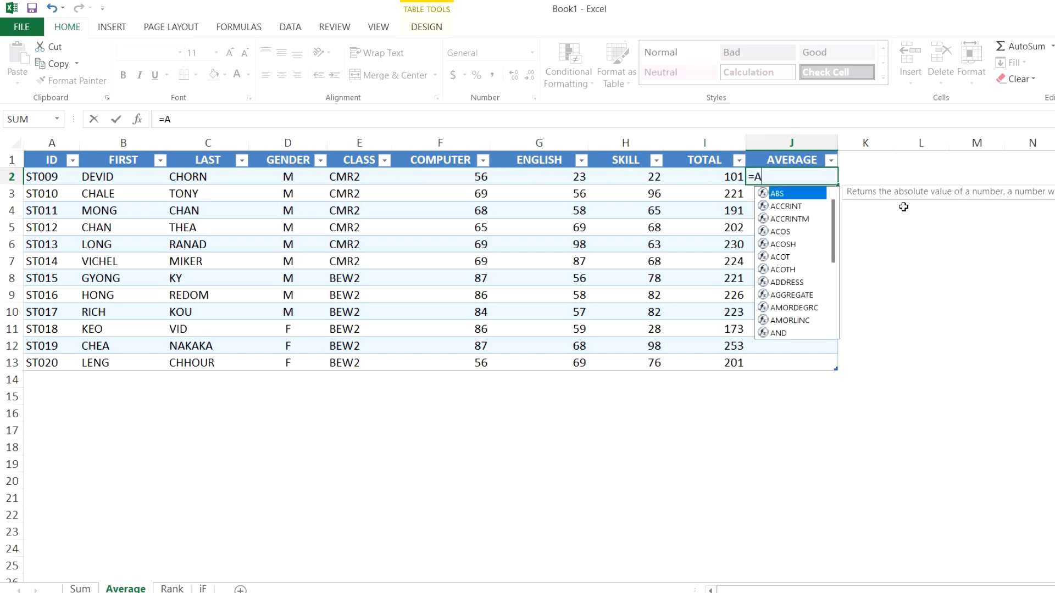
pyautogui.write('VERAGE')
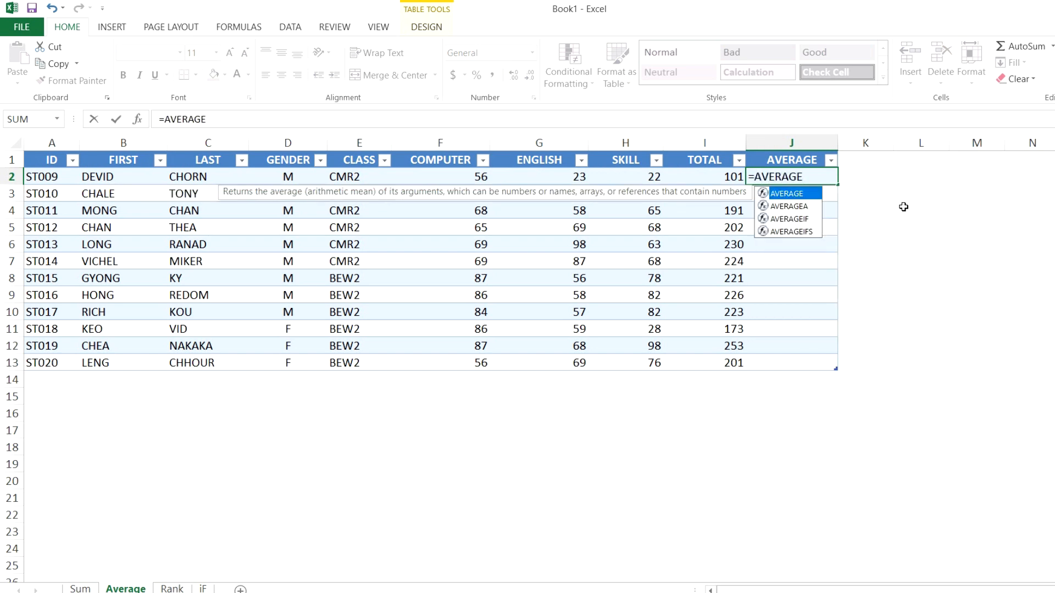
pyautogui.write('(')
pyautogui.moveTo(468, 176); pyautogui.dragTo(608, 175)
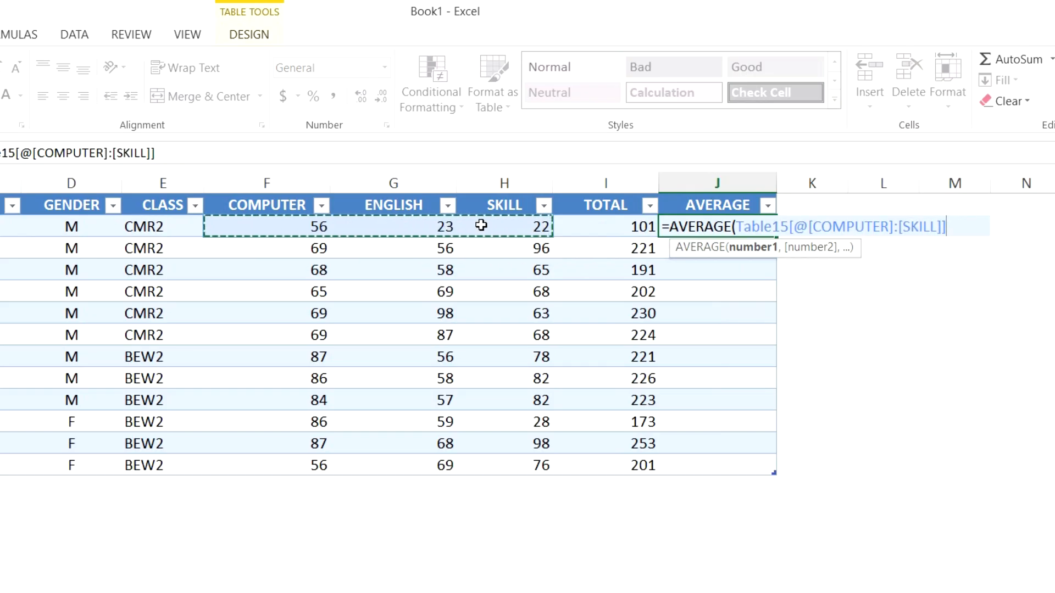
pyautogui.write(')')
pyautogui.press('Return')
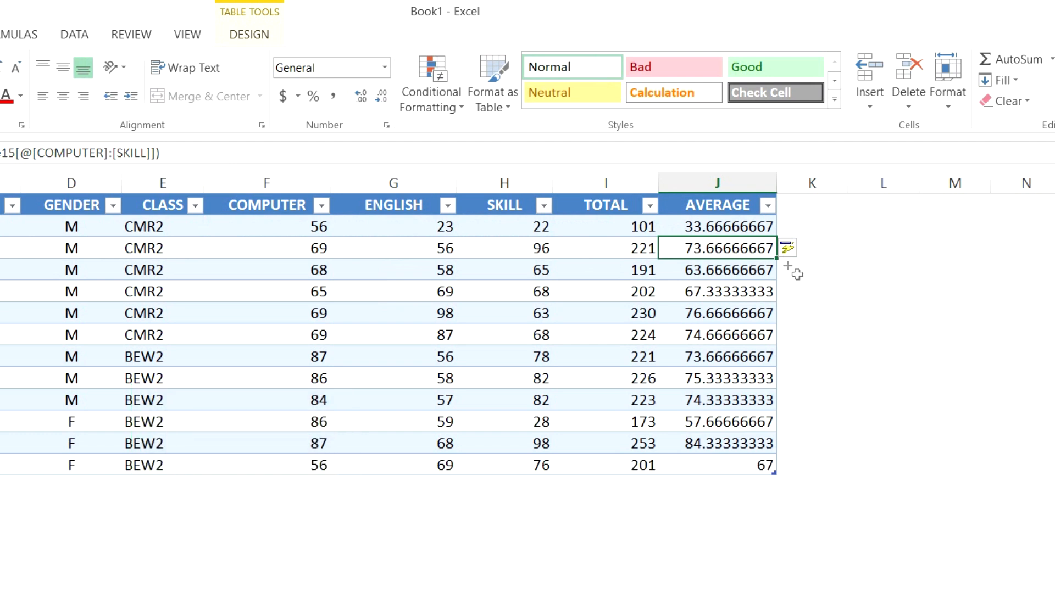
# Reduce the AVERAGE column's values to two decimal places.
pyautogui.moveTo(754, 230); pyautogui.dragTo(754, 462)
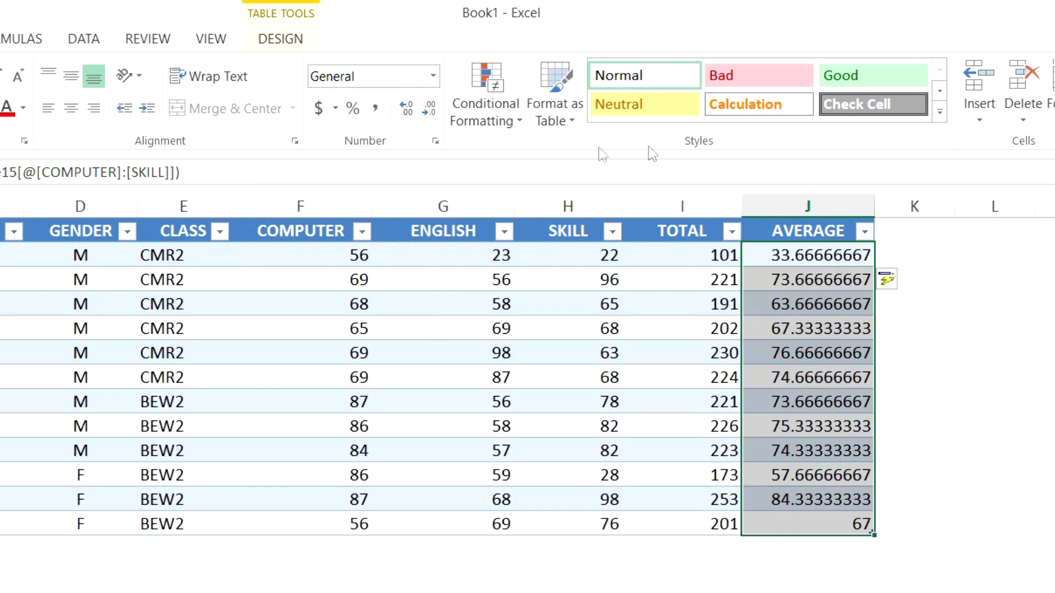
pyautogui.click(421, 112)
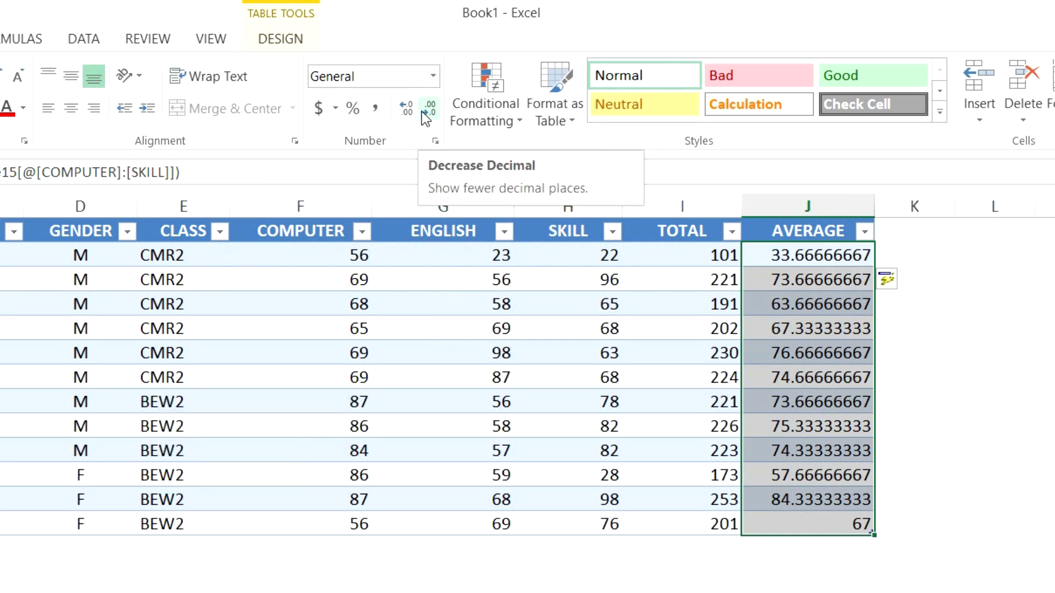
pyautogui.click(421, 111)
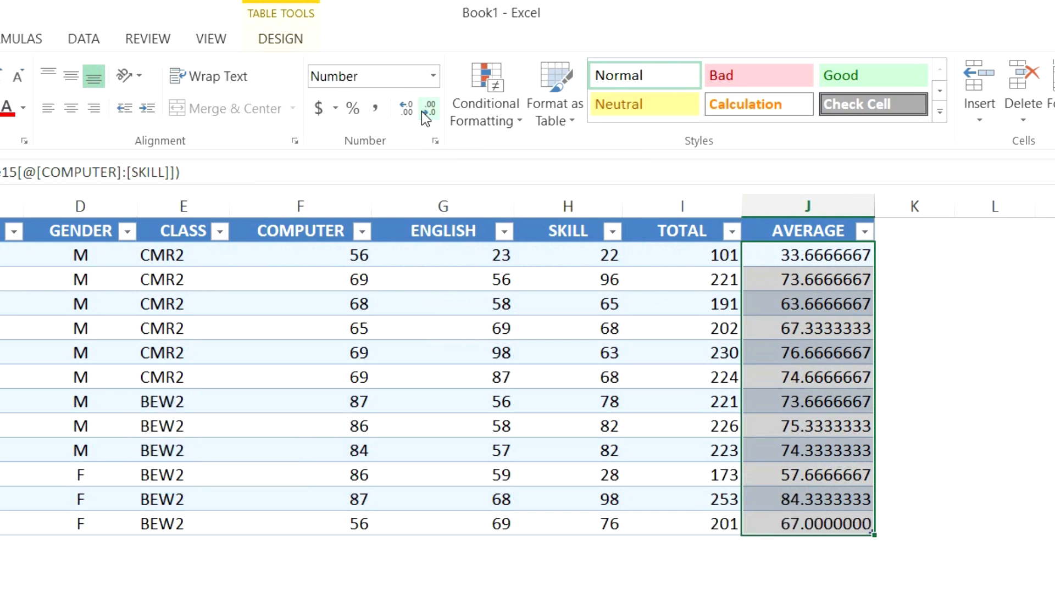
pyautogui.click(421, 112)
pyautogui.click(421, 112)
pyautogui.click(421, 112)
pyautogui.click(421, 112)
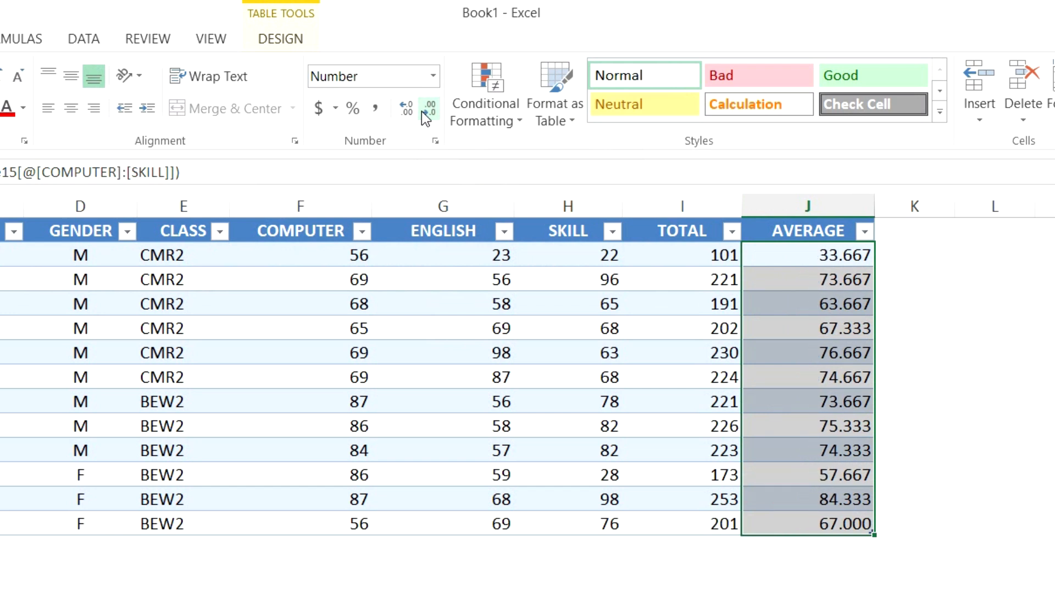
pyautogui.click(421, 111)
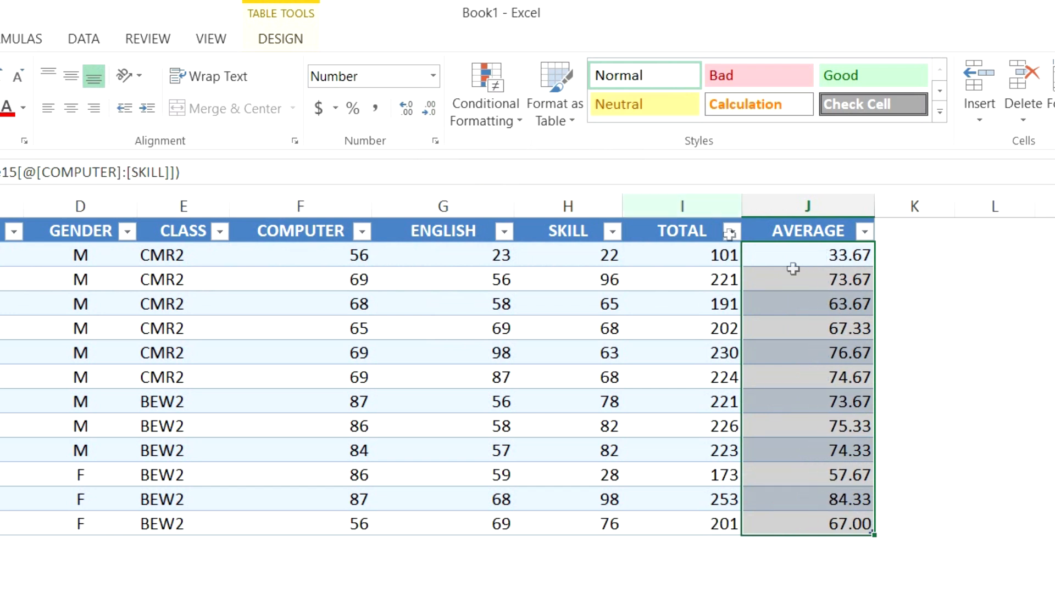
pyautogui.click(827, 257)
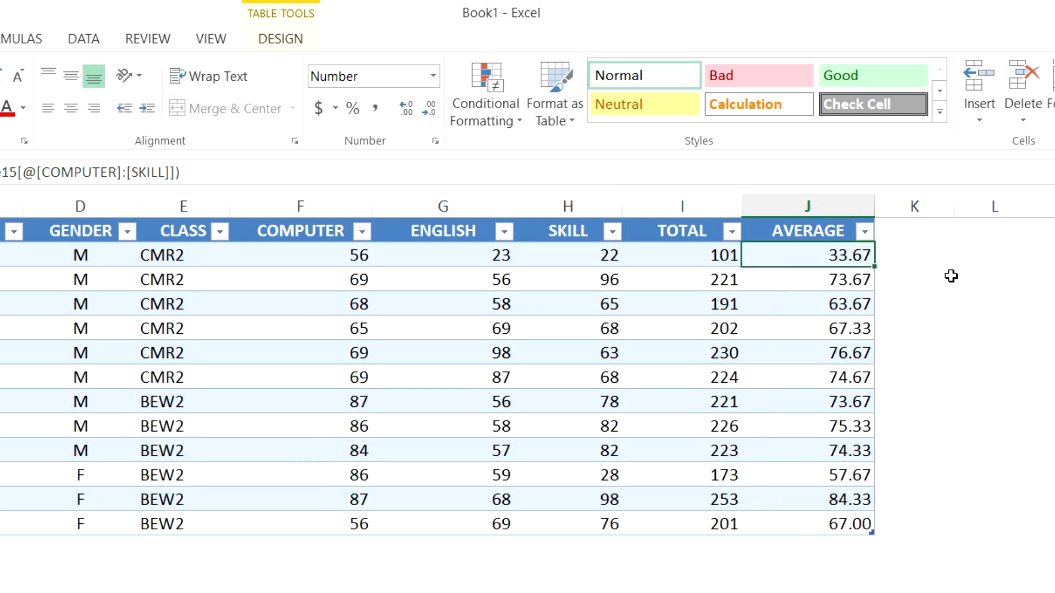
pyautogui.moveTo(341, 250); pyautogui.dragTo(541, 260)
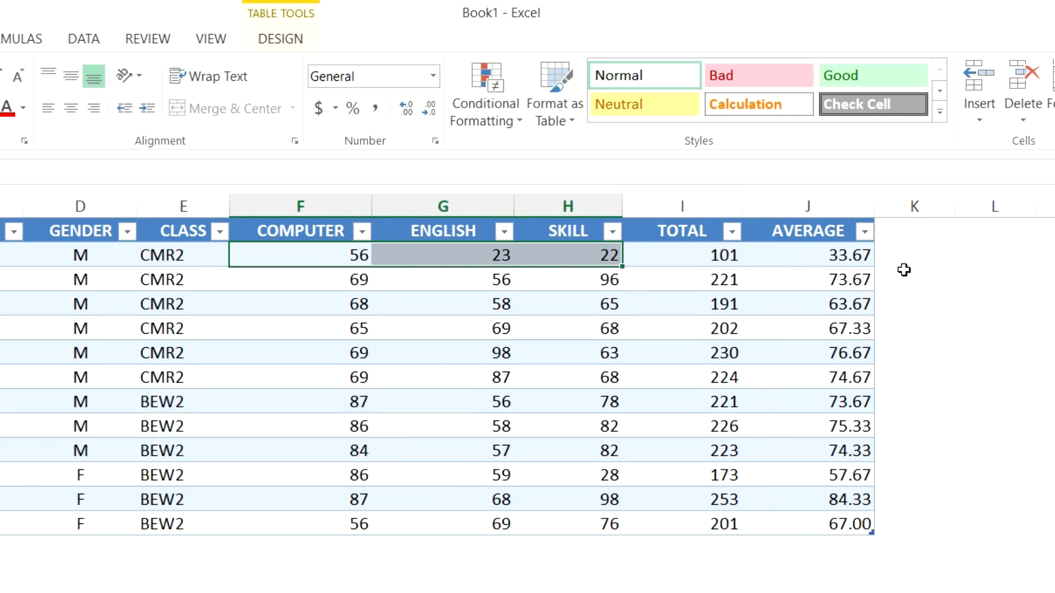
pyautogui.click(864, 259)
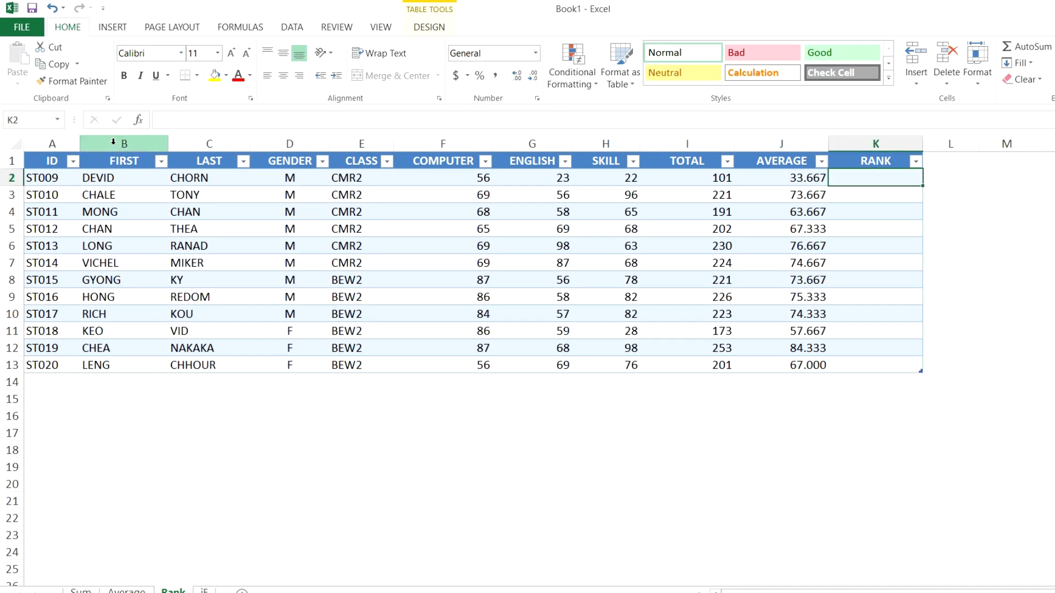
# Review the name, score, TOTAL and AVERAGE columns of the table on the Rank sheet.
pyautogui.click(113, 141)
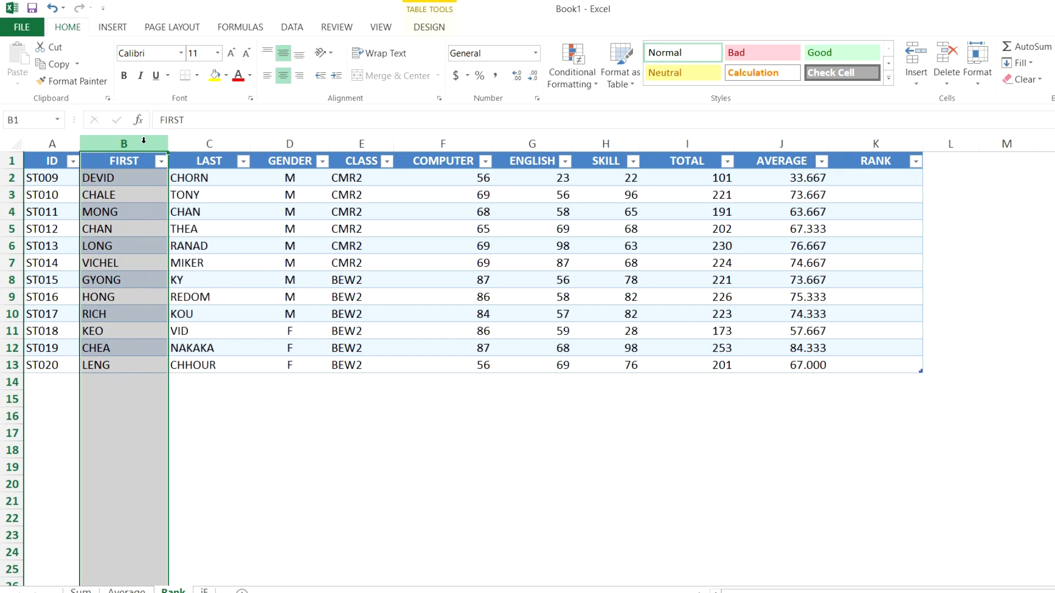
pyautogui.moveTo(143, 140); pyautogui.dragTo(215, 142)
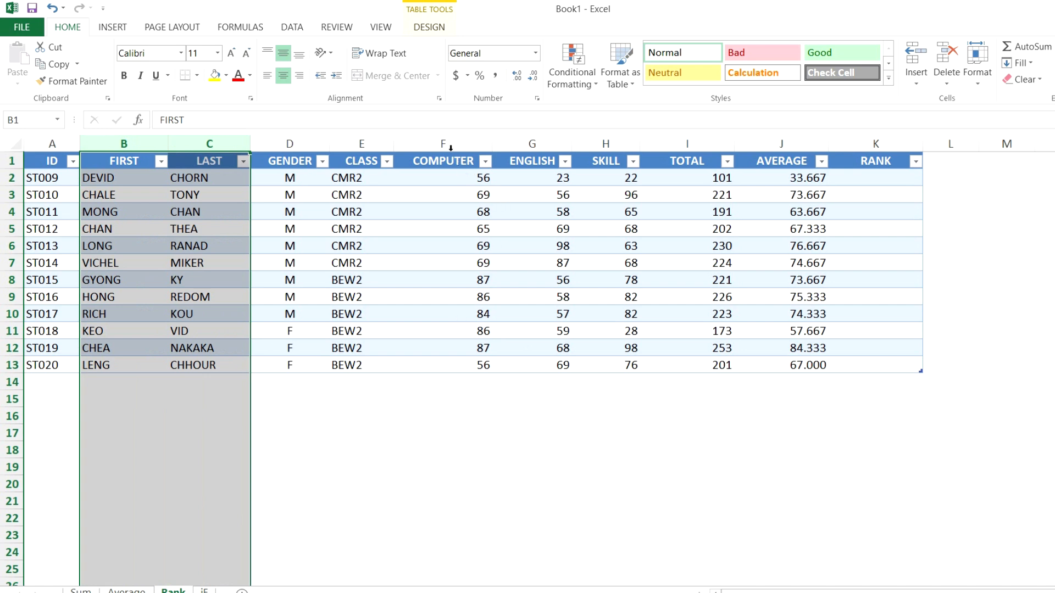
pyautogui.moveTo(448, 137); pyautogui.dragTo(590, 140)
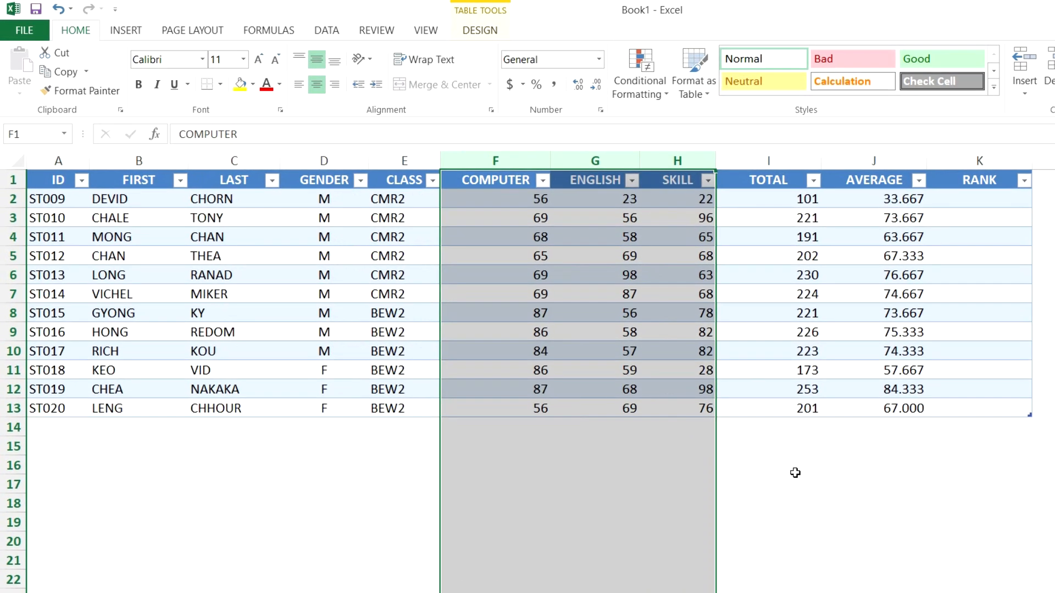
pyautogui.click(779, 159)
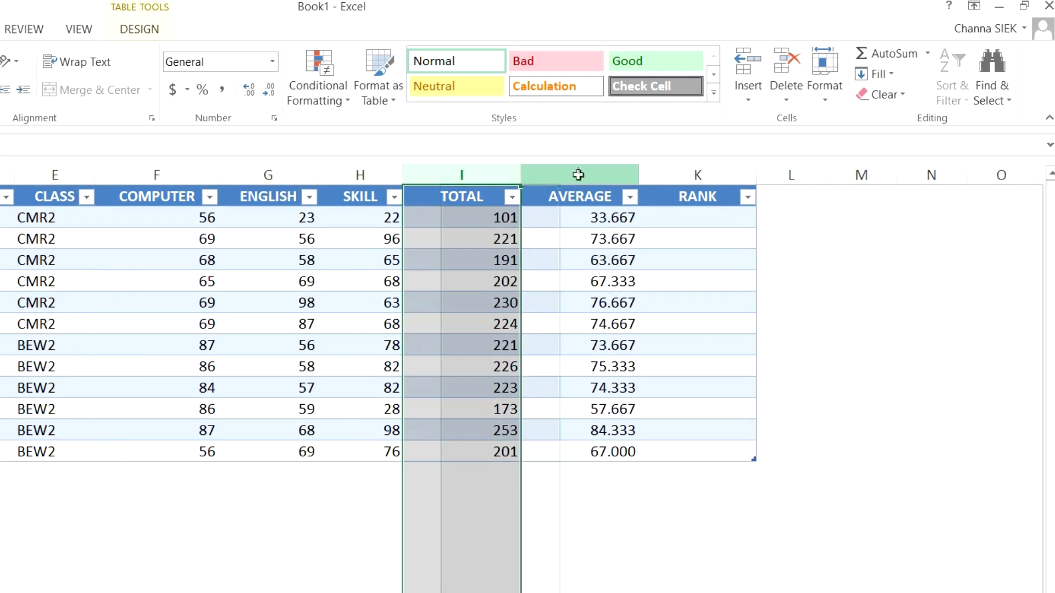
pyautogui.click(874, 161)
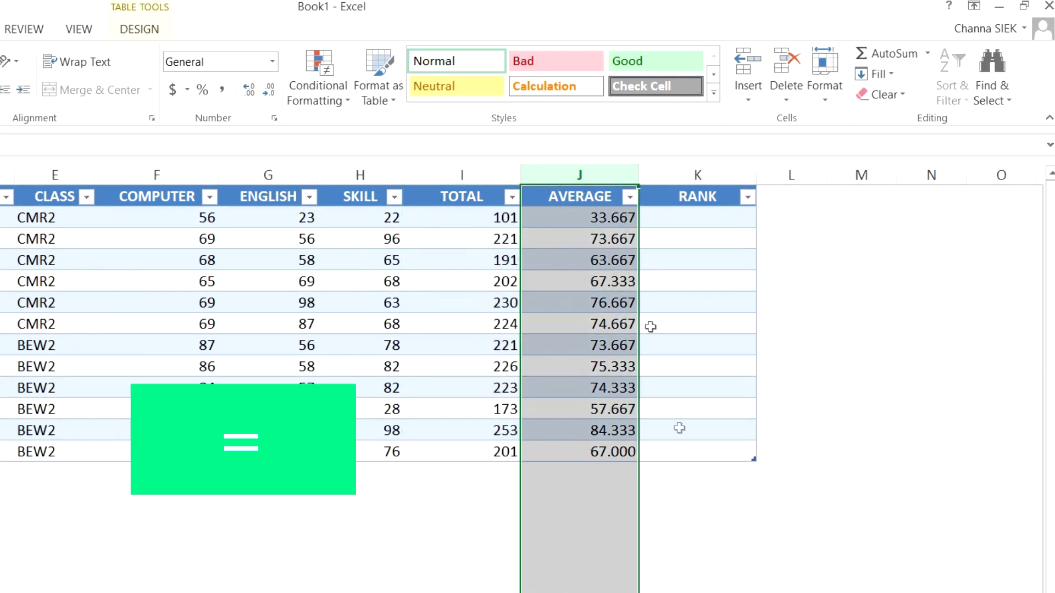
# Rank each student's average against the whole AVERAGE column in the RANK column with a RANK formula.
pyautogui.click(979, 198)
pyautogui.write('=')
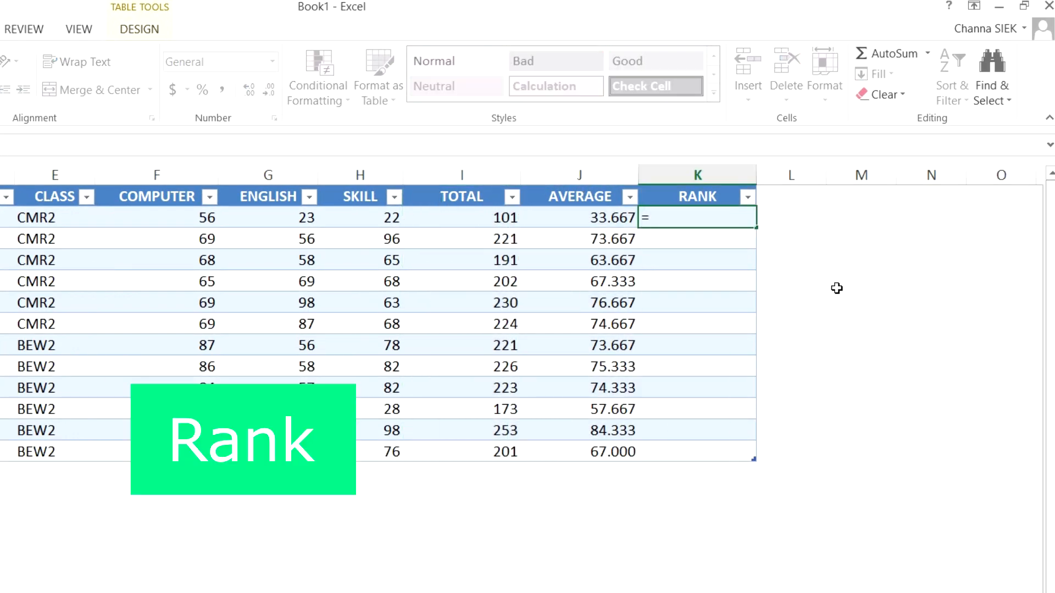
pyautogui.write('RANK')
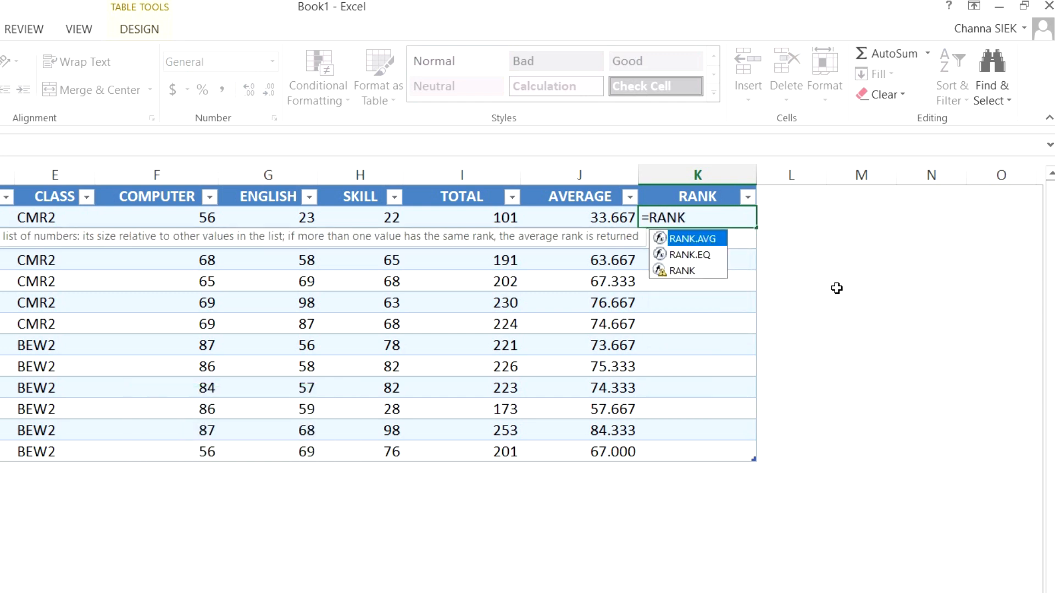
pyautogui.write('(')
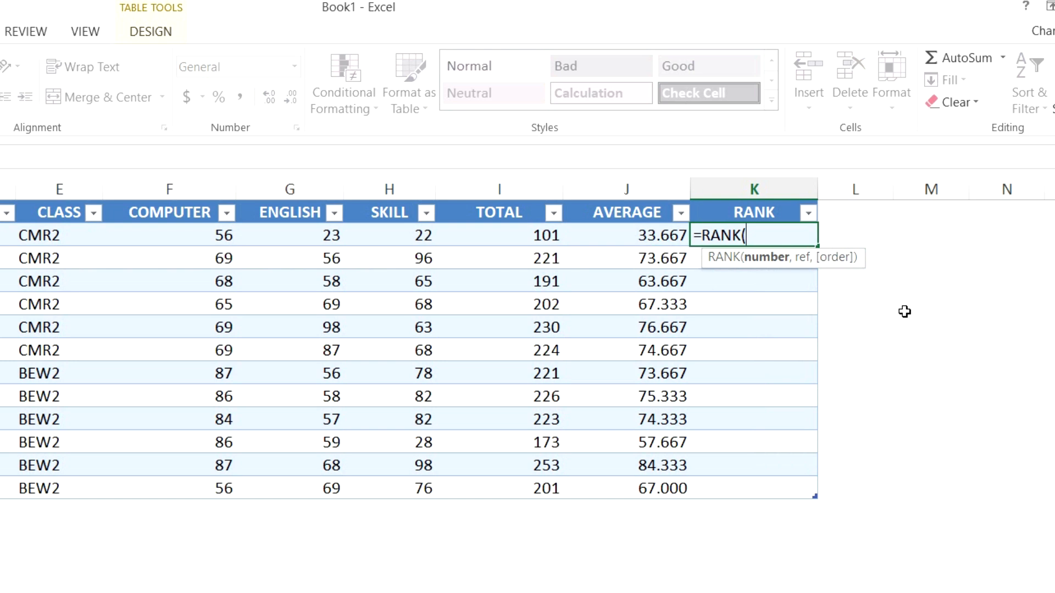
pyautogui.click(657, 236)
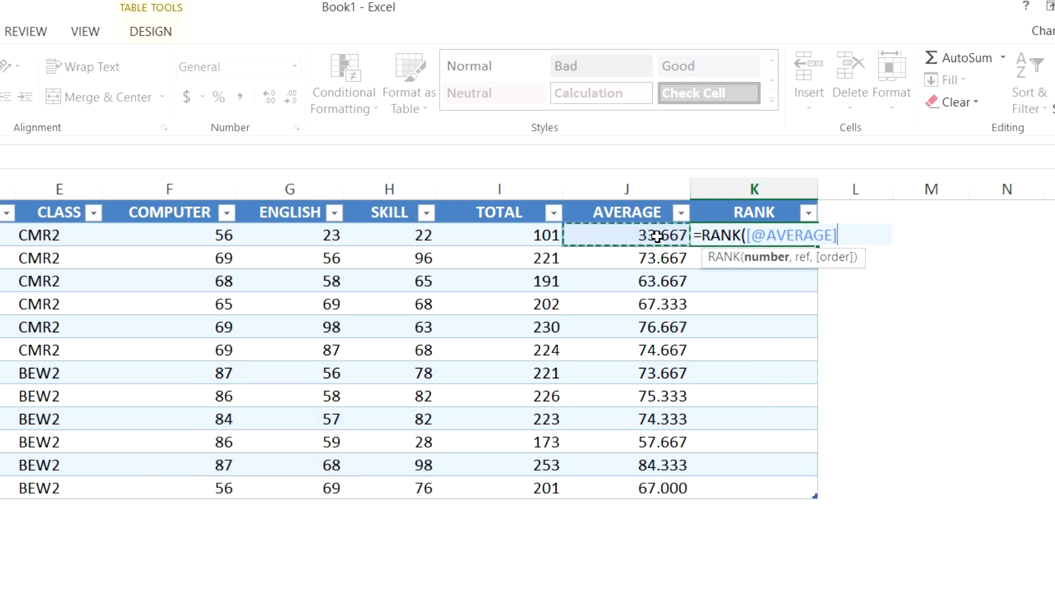
pyautogui.write(',')
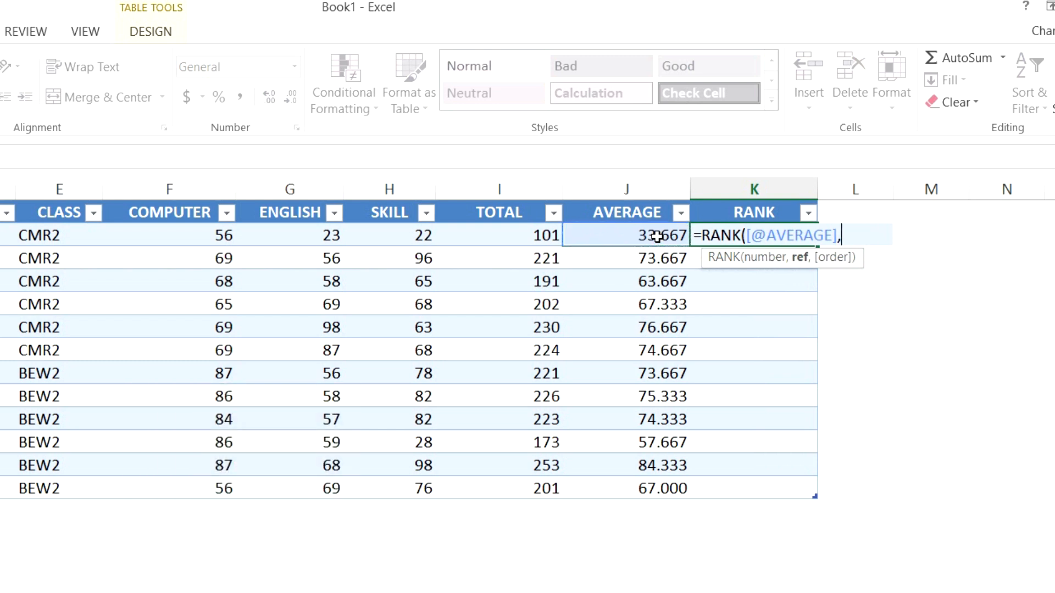
pyautogui.moveTo(623, 233); pyautogui.dragTo(621, 488)
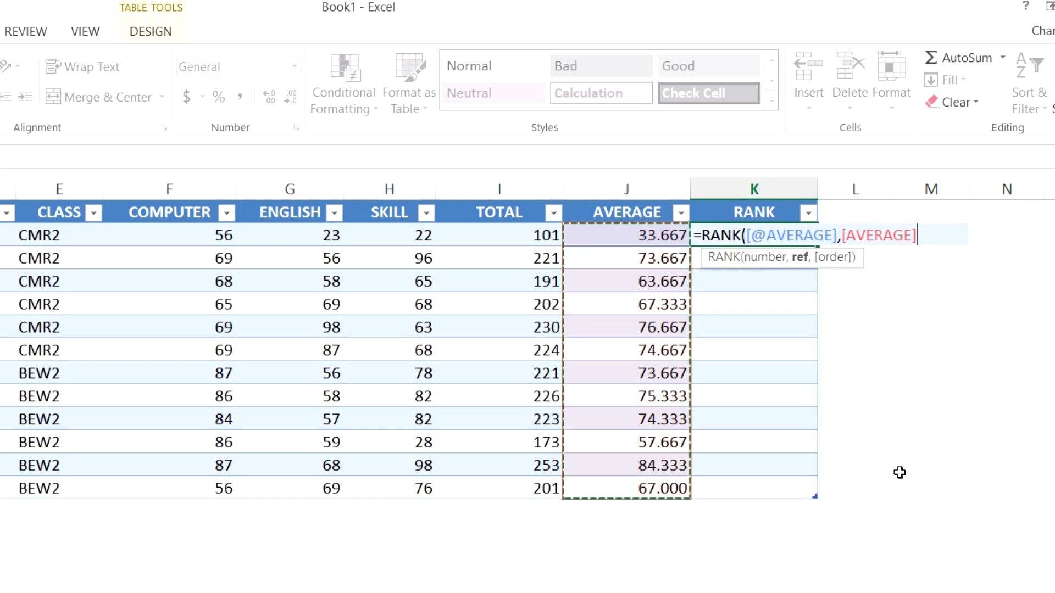
pyautogui.press('F4')
pyautogui.write(')')
pyautogui.press('Return')
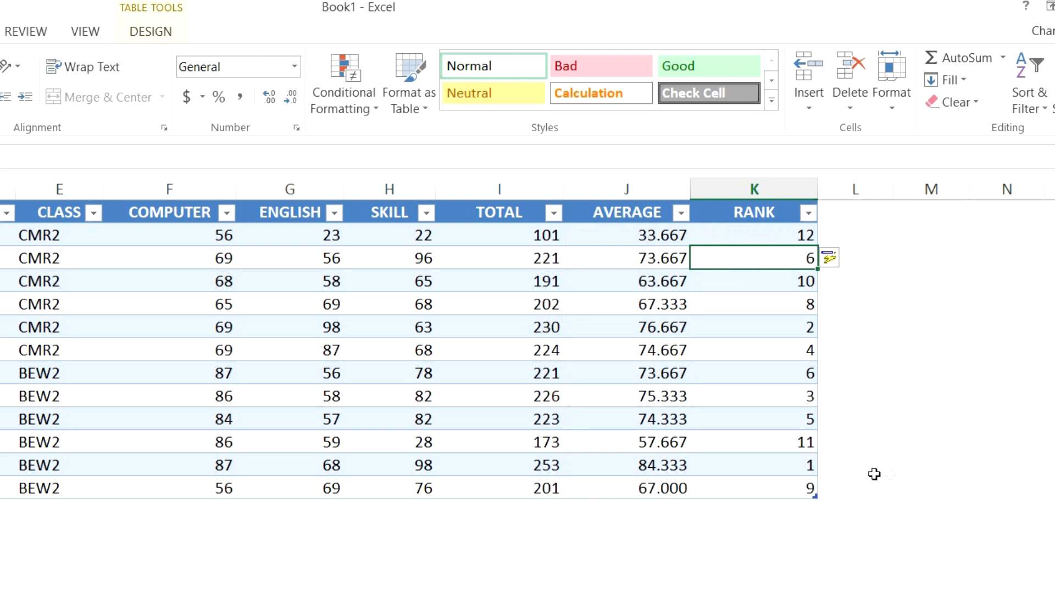
# Sort the table by the RANK column from smallest to largest.
pyautogui.click(802, 472)
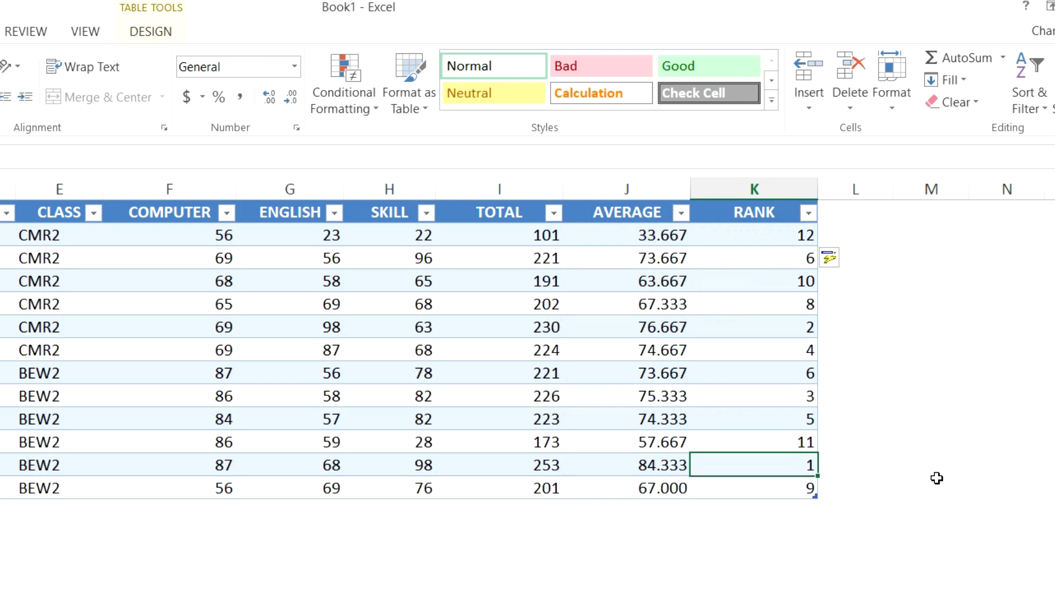
pyautogui.click(667, 465)
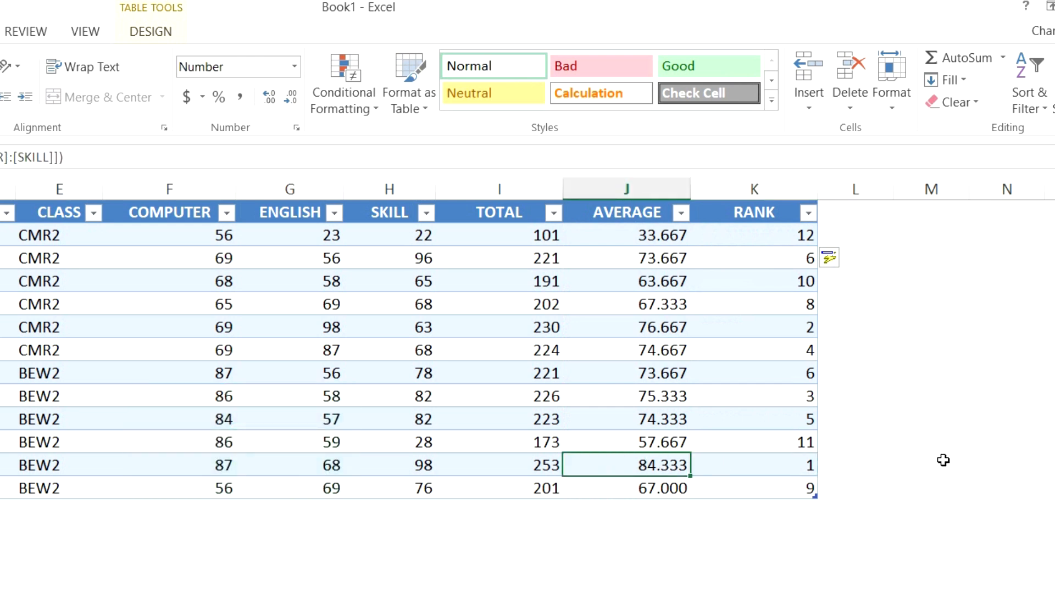
pyautogui.click(775, 327)
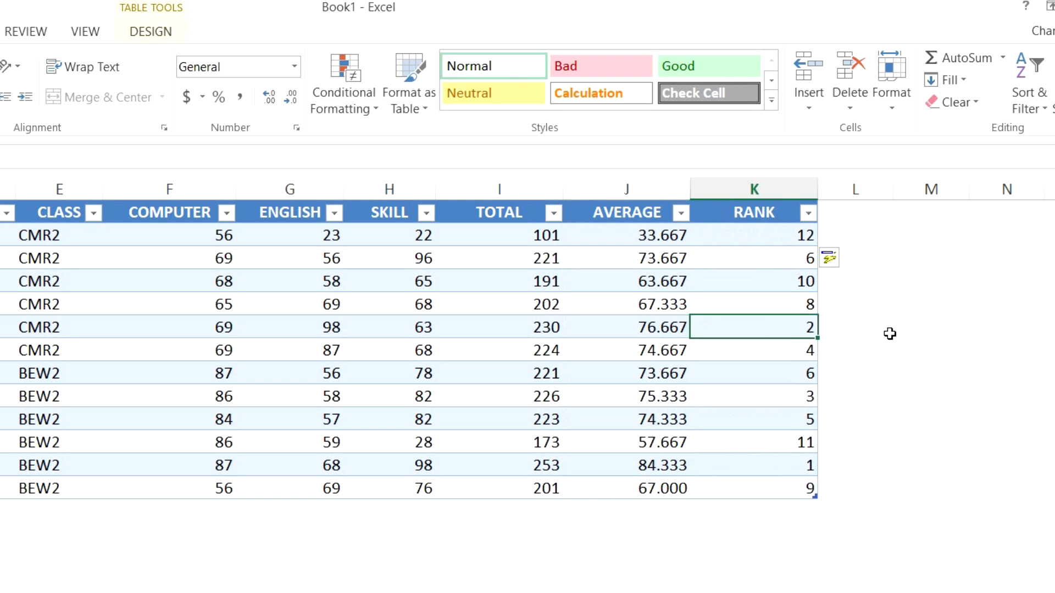
pyautogui.click(653, 324)
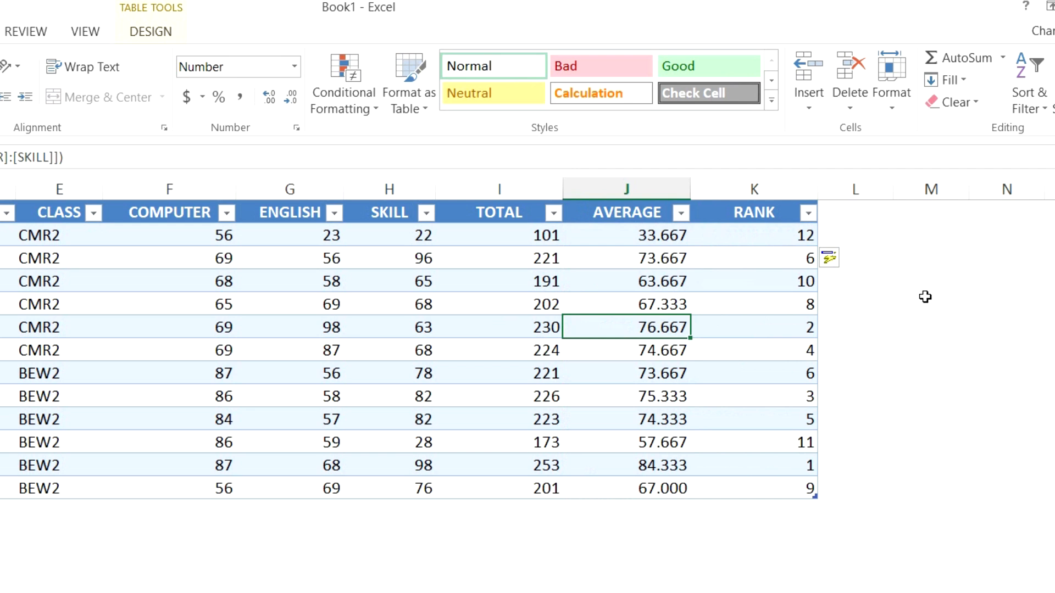
pyautogui.click(808, 214)
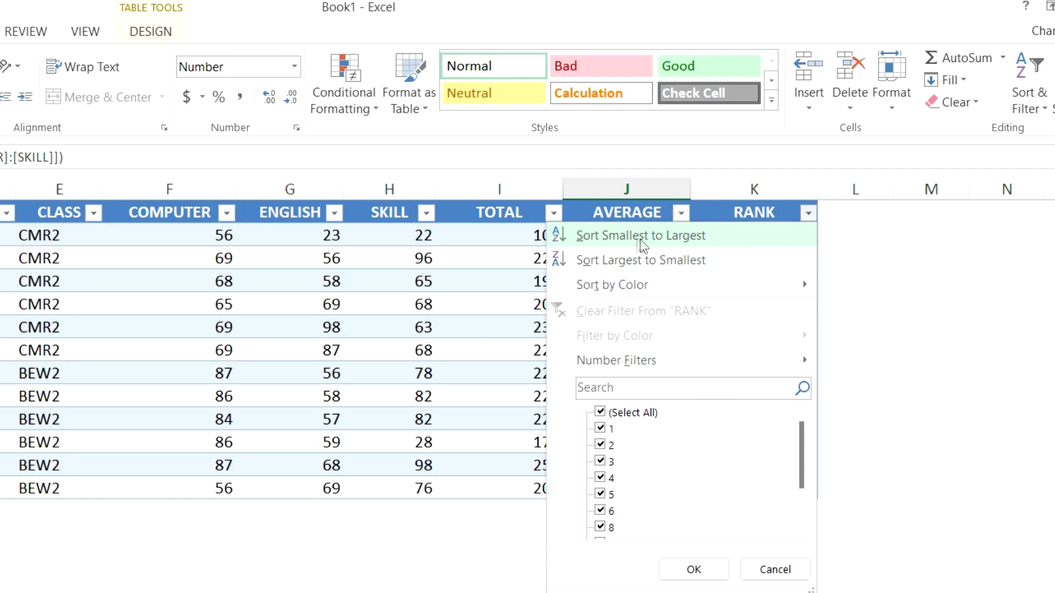
pyautogui.click(618, 239)
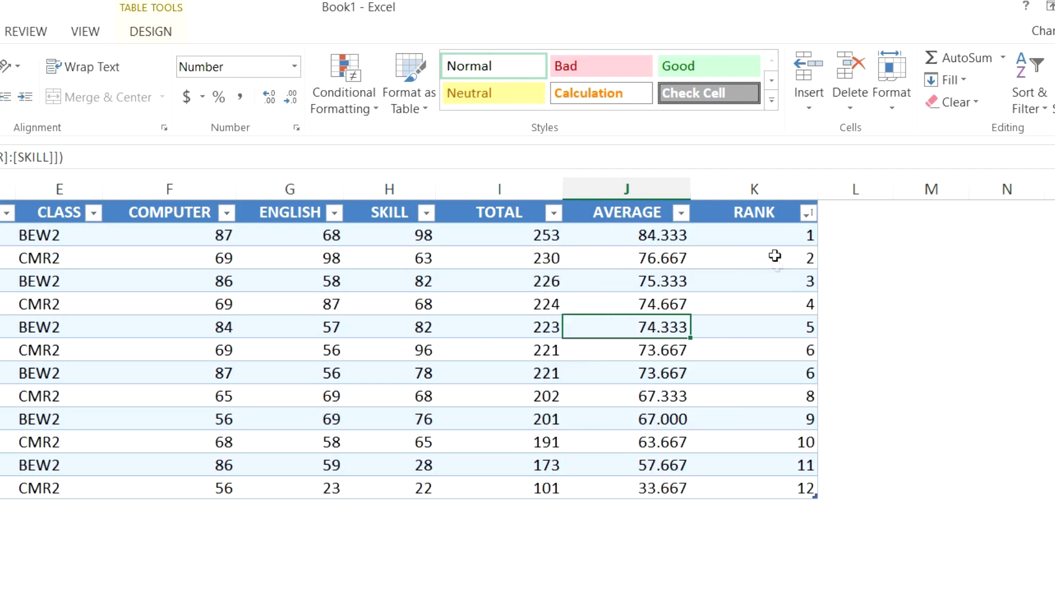
# Compare the sorted RANK and AVERAGE columns.
pyautogui.click(775, 237)
pyautogui.moveTo(808, 245); pyautogui.dragTo(790, 481)
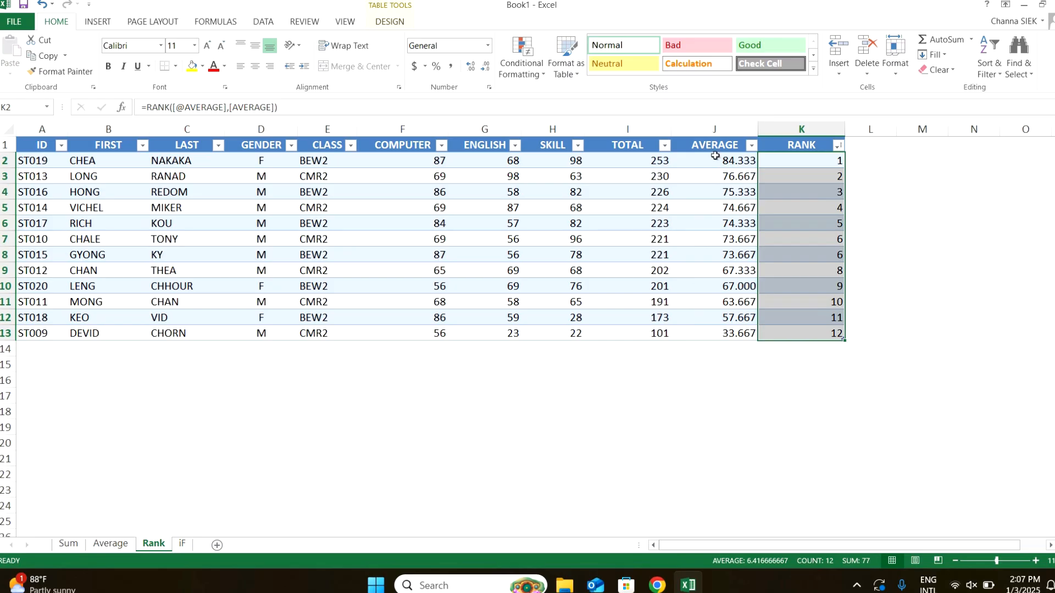
pyautogui.moveTo(715, 159); pyautogui.dragTo(718, 331)
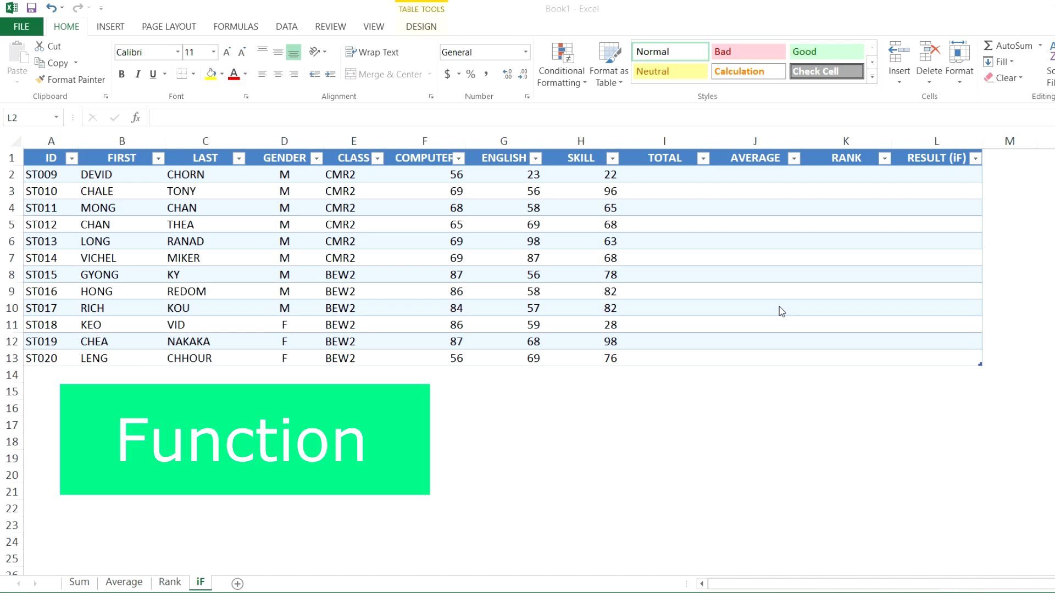
# Examine the empty TOTAL, AVERAGE, RANK and RESULT (IF) columns on the iF sheet.
pyautogui.click(922, 182)
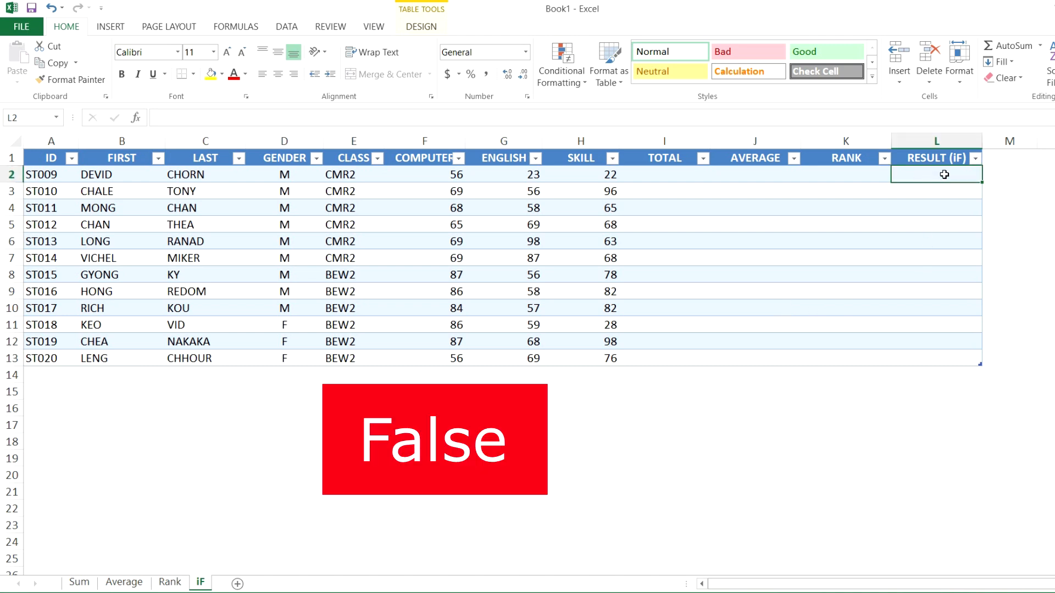
pyautogui.moveTo(940, 178); pyautogui.dragTo(938, 357)
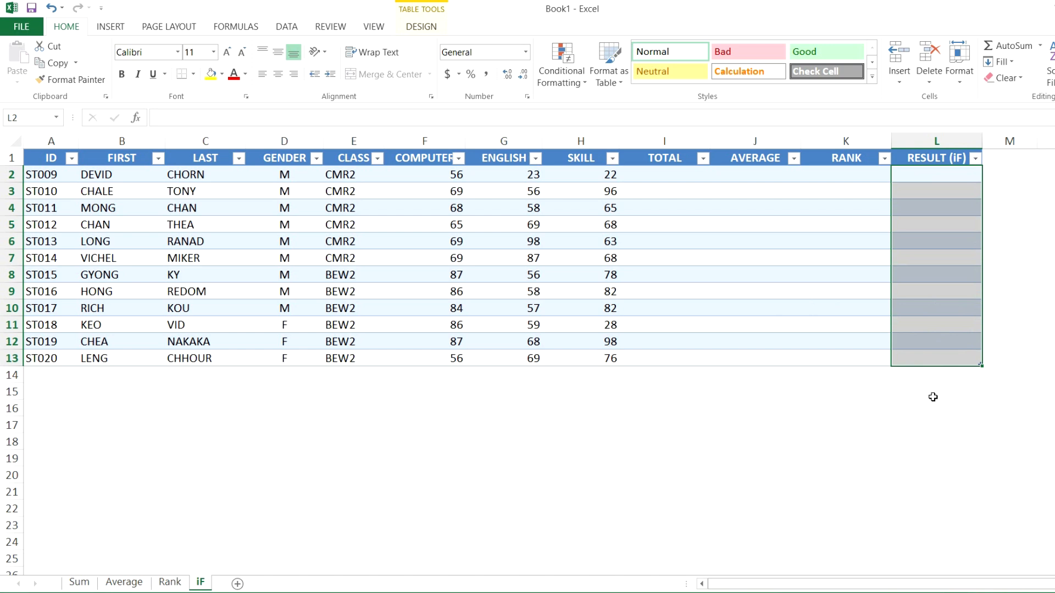
pyautogui.click(668, 137)
pyautogui.moveTo(667, 137); pyautogui.dragTo(846, 139)
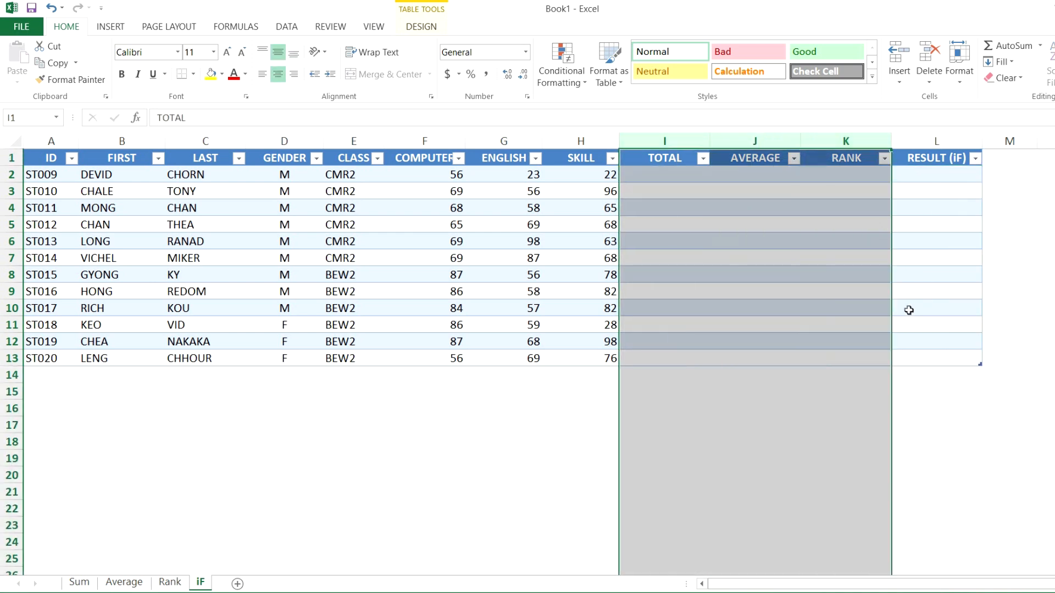
pyautogui.click(914, 176)
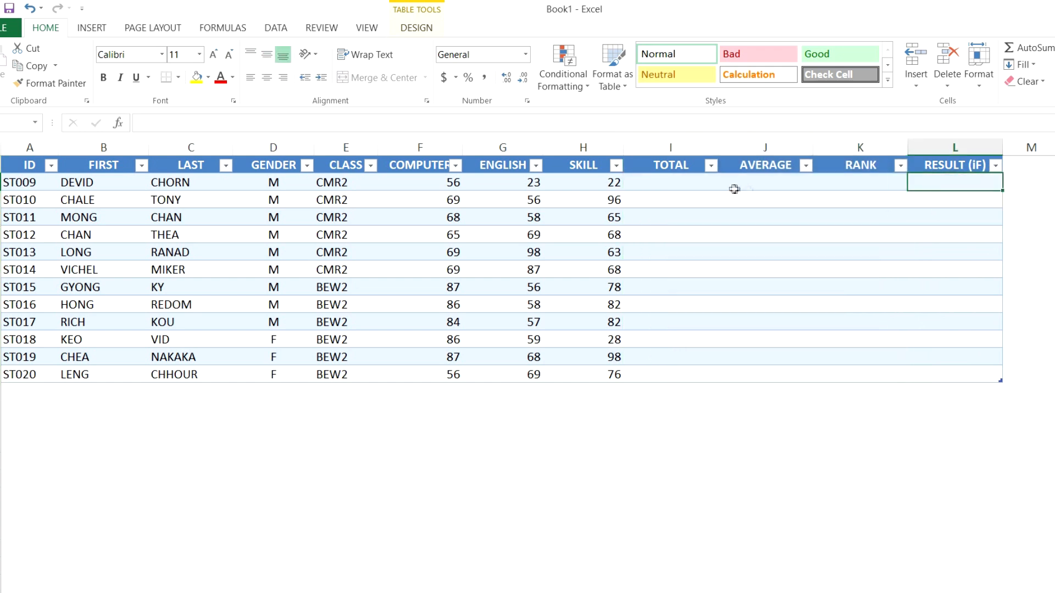
# Total each student's COMPUTER through SKILL scores in the TOTAL column with AutoSum.
pyautogui.click(692, 183)
pyautogui.click(1028, 49)
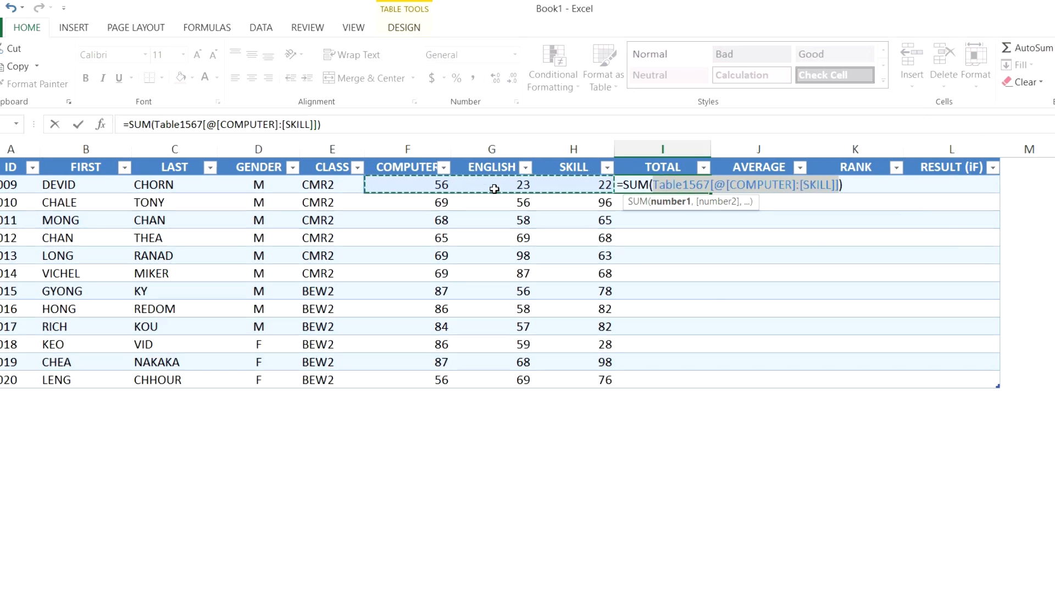
pyautogui.press('Return')
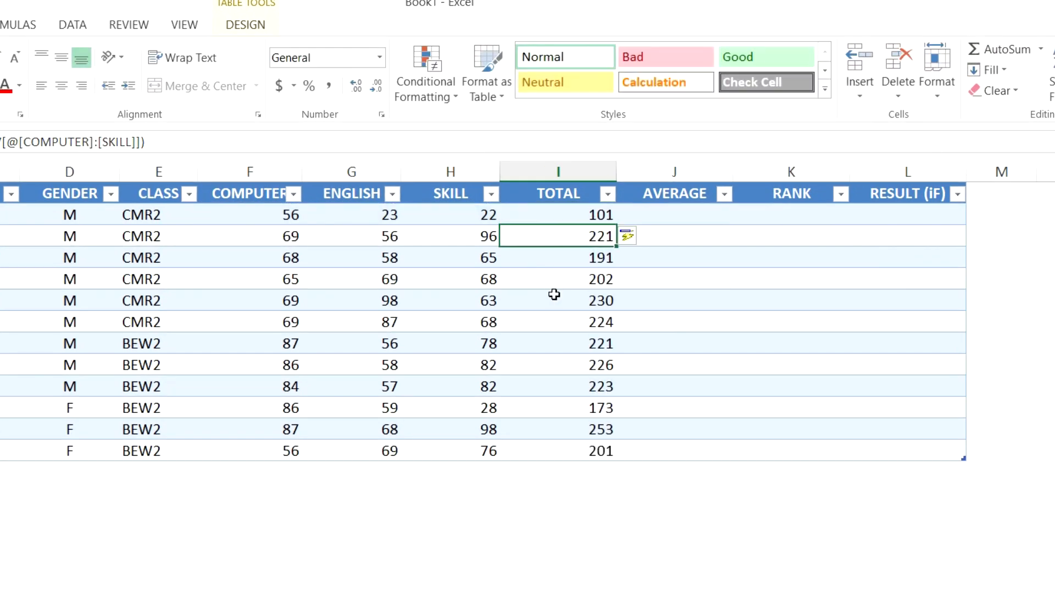
# Average each student's COMPUTER, ENGLISH and SKILL scores in the AVERAGE column with an AVERAGE formula.
pyautogui.click(697, 219)
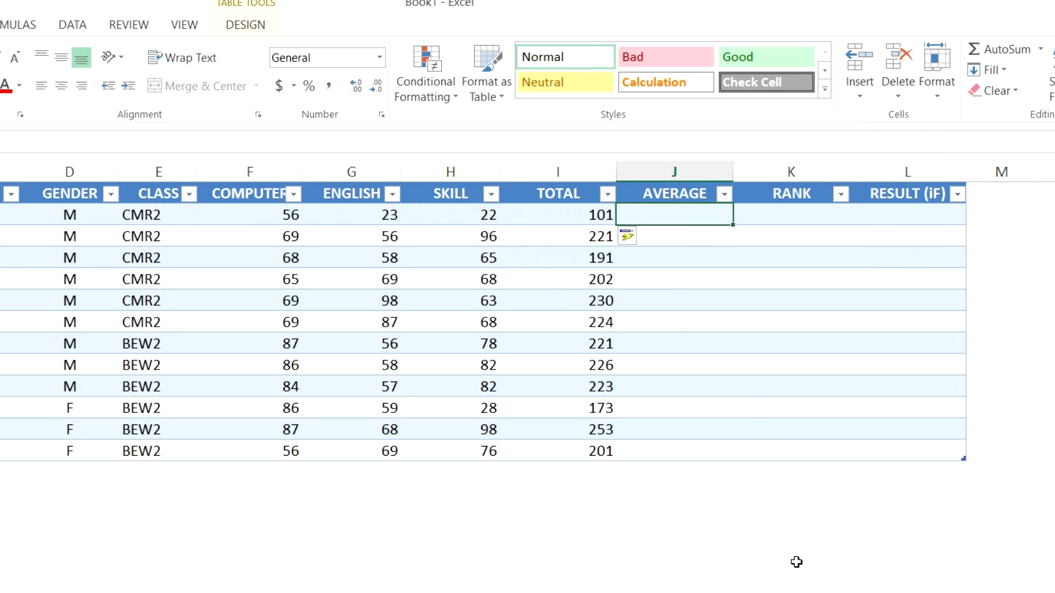
pyautogui.write('=')
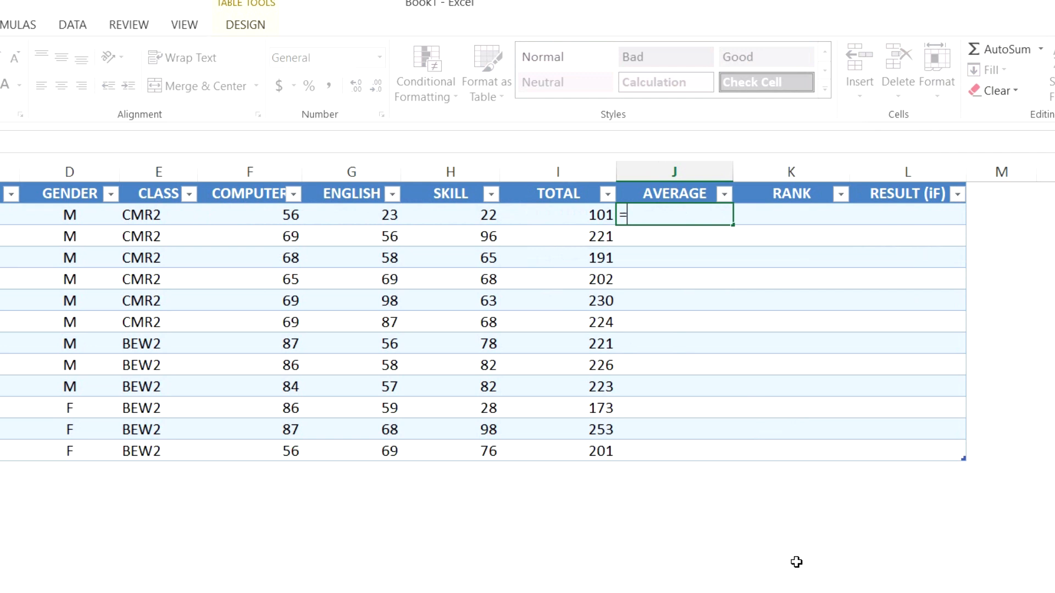
pyautogui.write('AV')
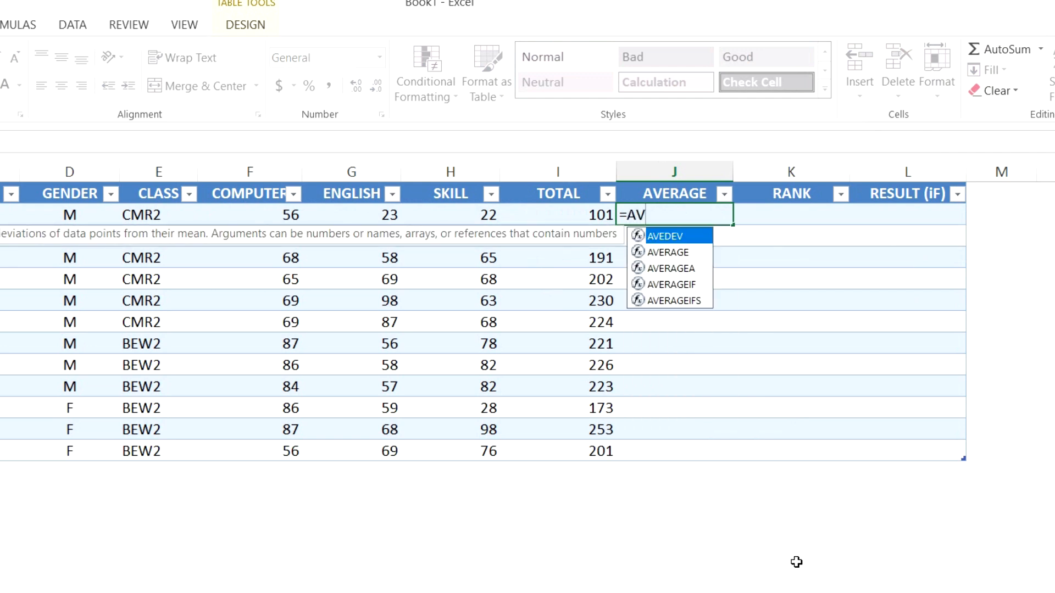
pyautogui.write('ERAGE')
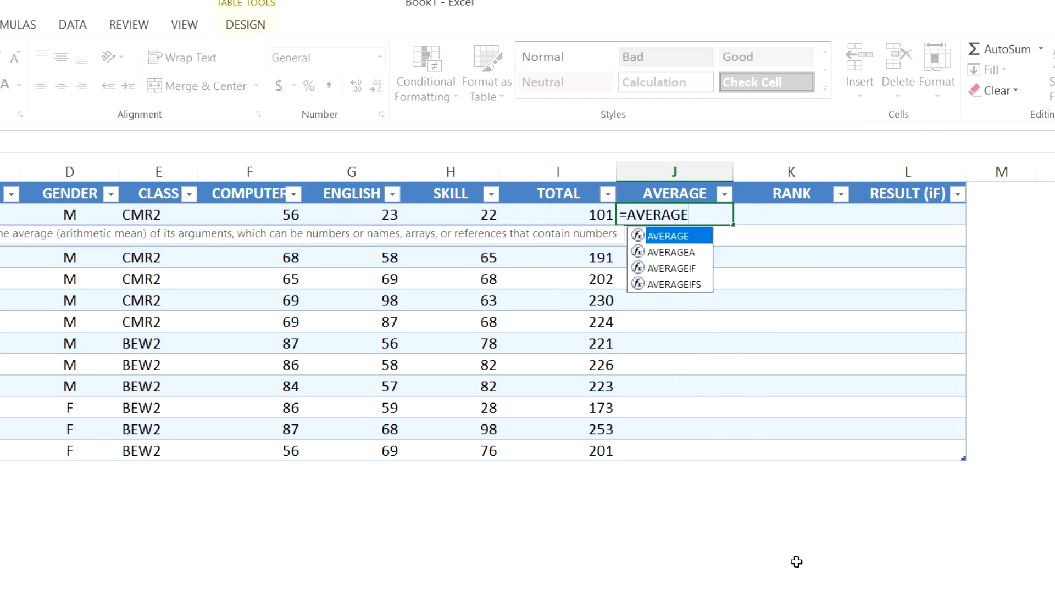
pyautogui.write('(')
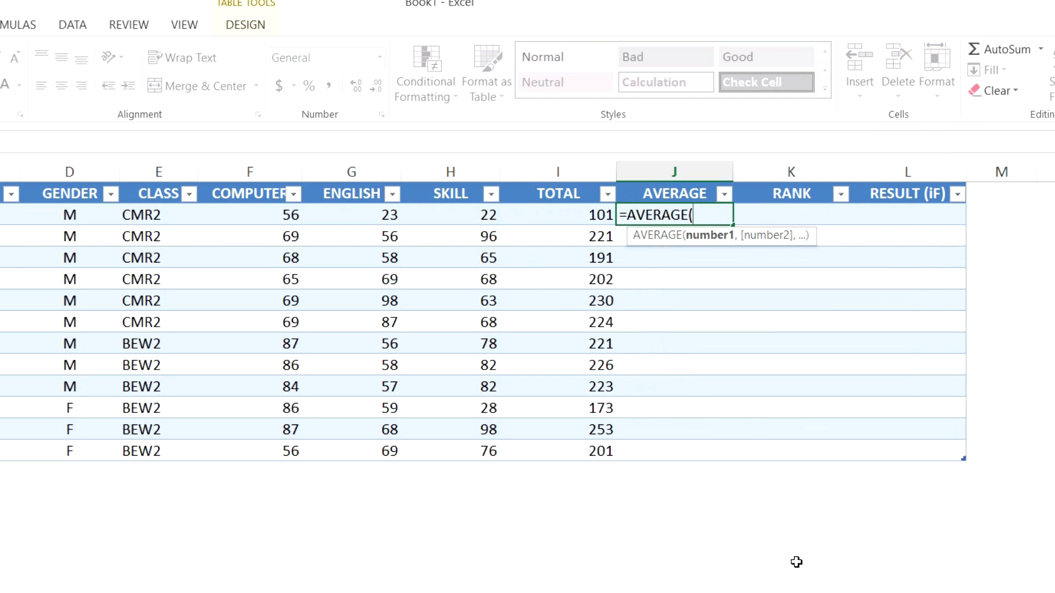
pyautogui.moveTo(253, 215); pyautogui.dragTo(429, 217)
pyautogui.write(')')
pyautogui.press('Return')
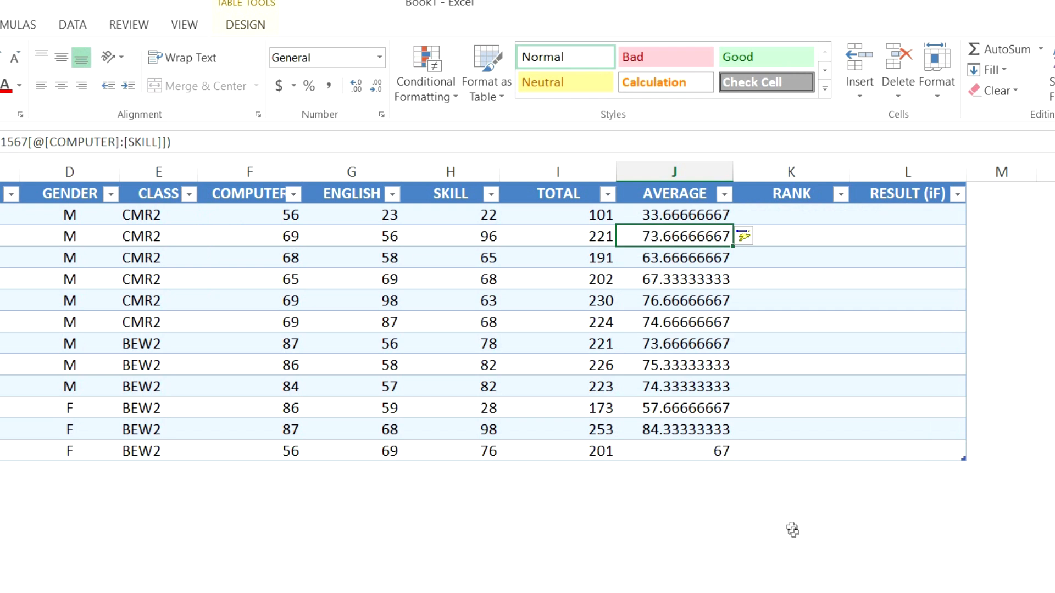
# Reduce the AVERAGE column's values to two decimal places.
pyautogui.moveTo(699, 219); pyautogui.dragTo(690, 445)
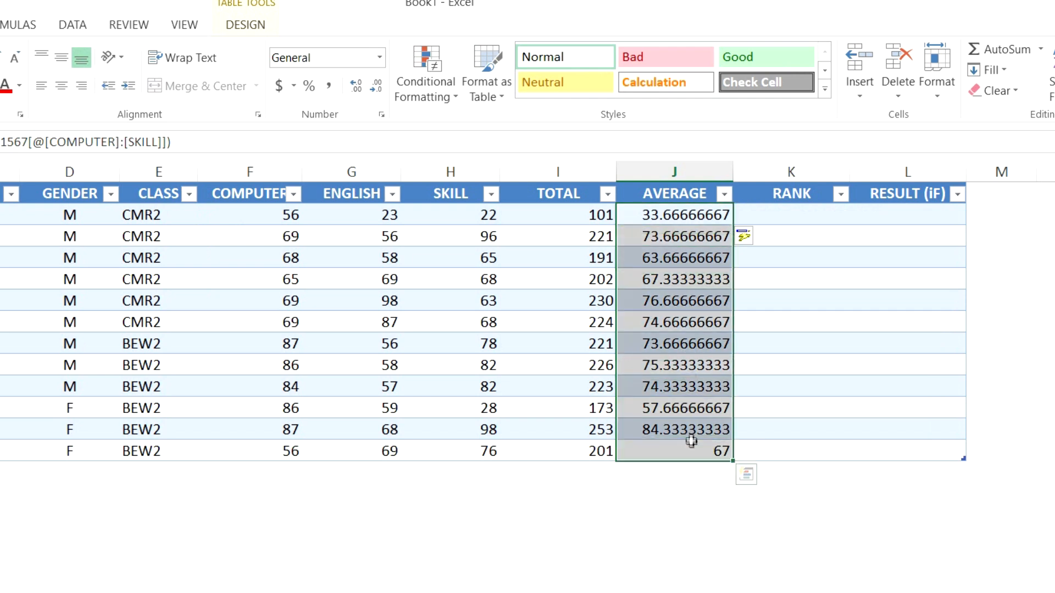
pyautogui.click(375, 88)
pyautogui.click(375, 88)
pyautogui.click(374, 87)
pyautogui.click(375, 88)
pyautogui.click(375, 88)
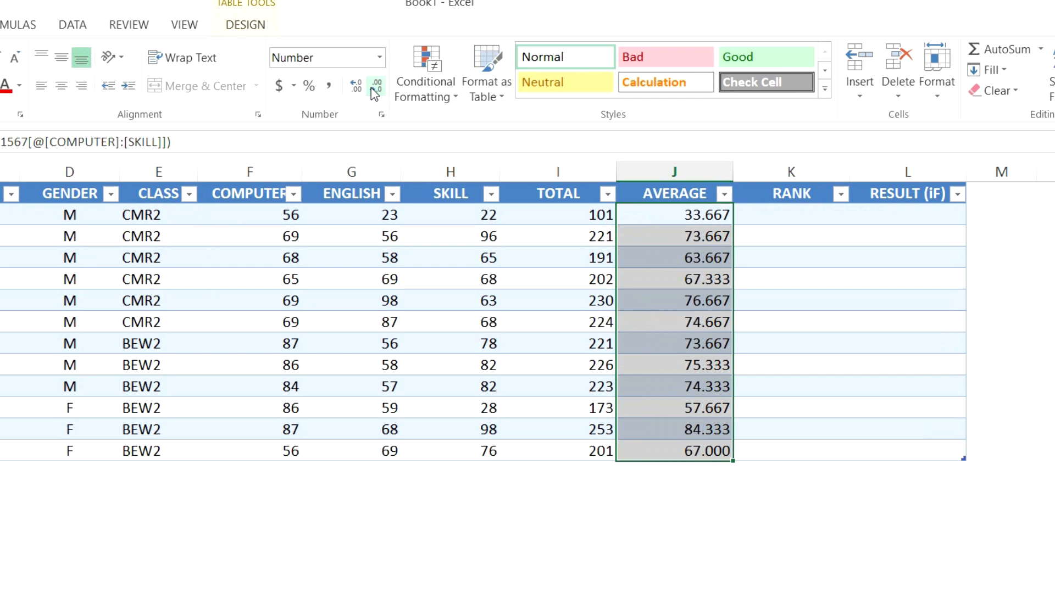
pyautogui.click(374, 87)
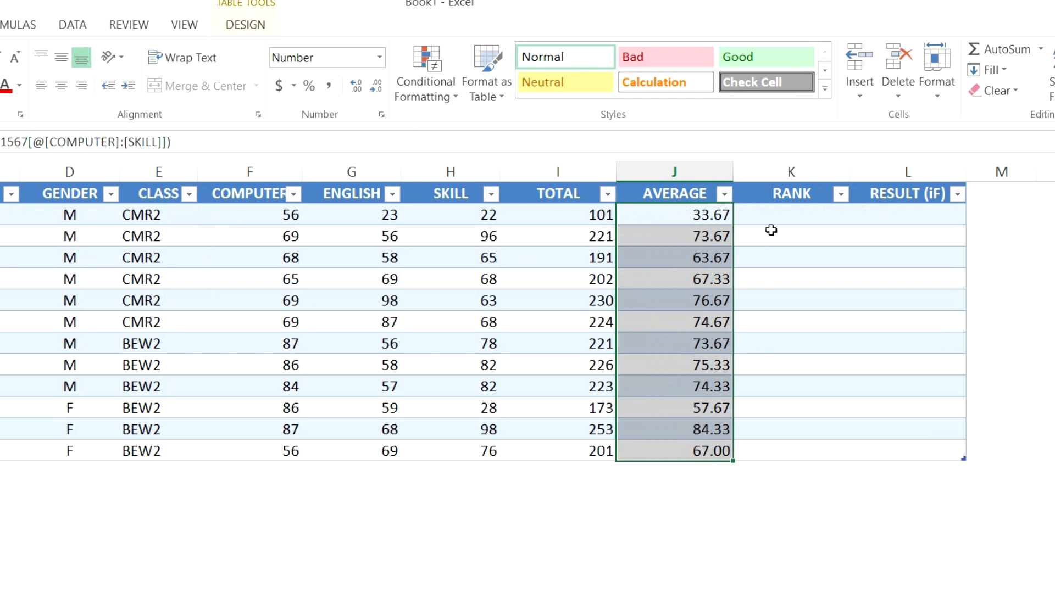
pyautogui.click(791, 215)
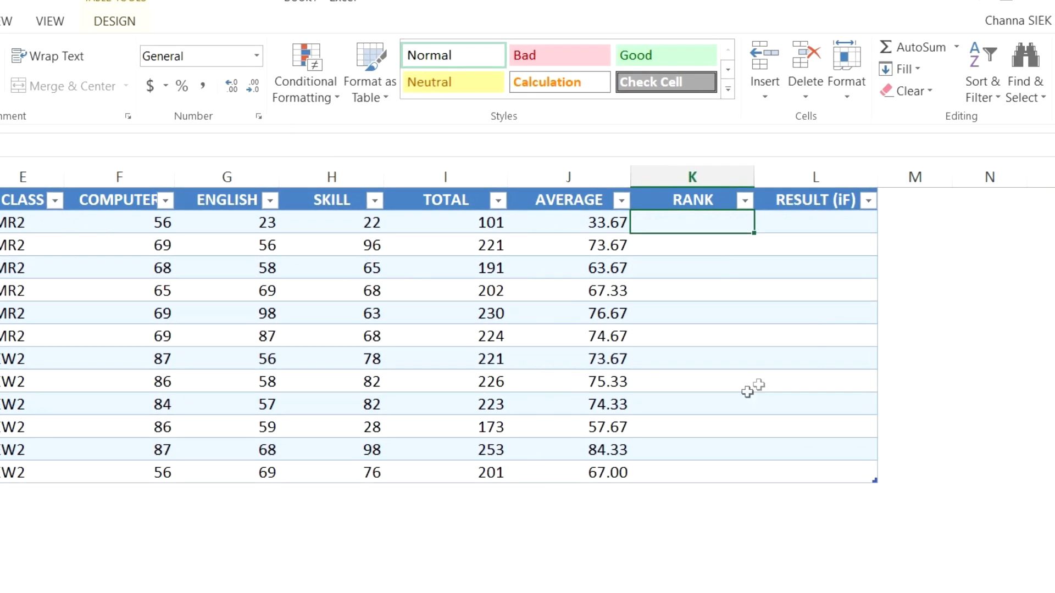
pyautogui.click(591, 170)
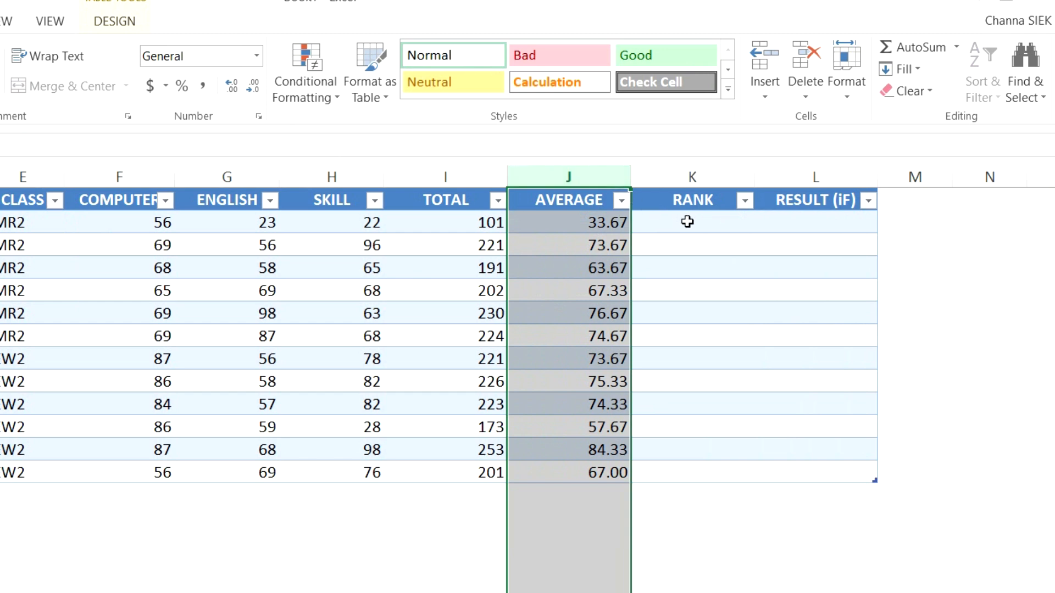
pyautogui.click(706, 226)
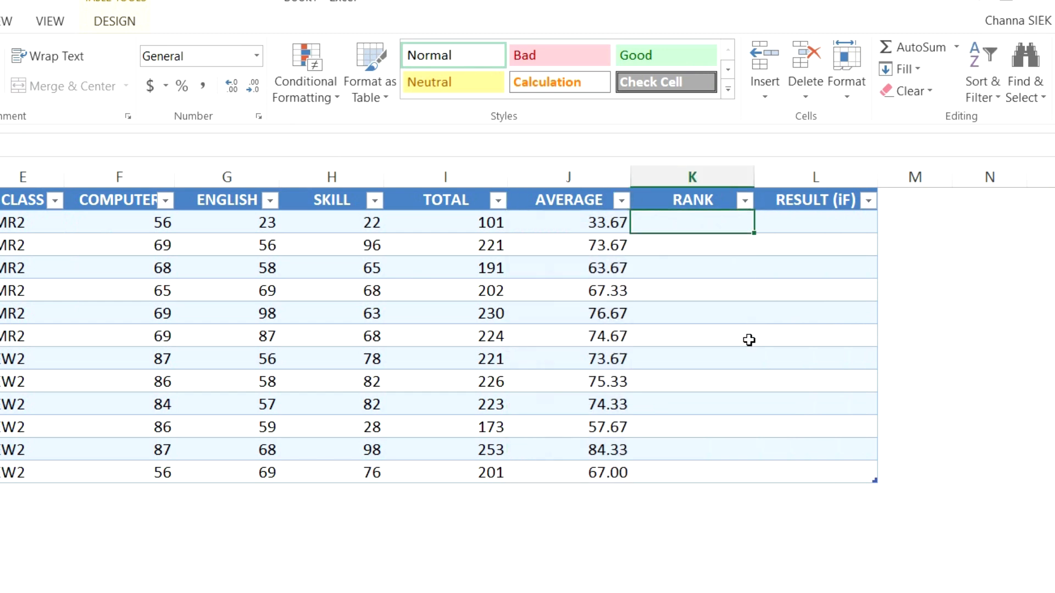
pyautogui.write('=')
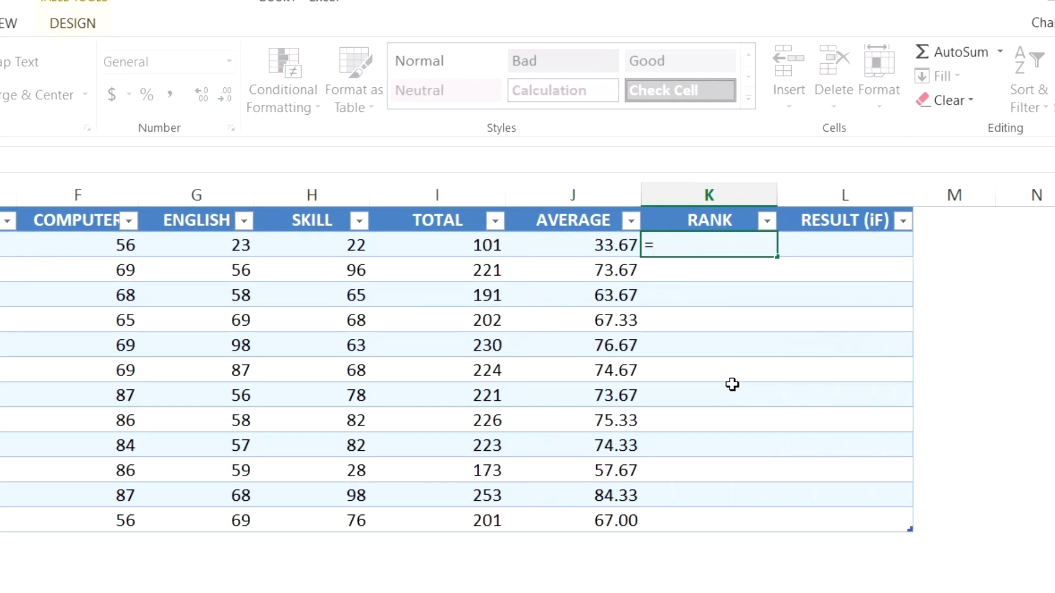
pyautogui.write('RANK')
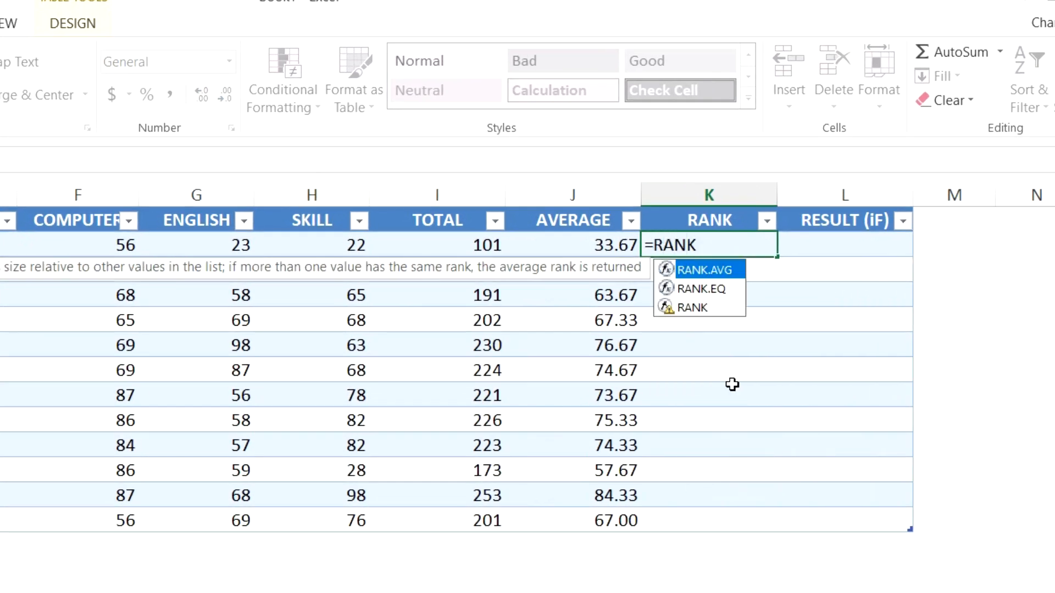
pyautogui.write('(')
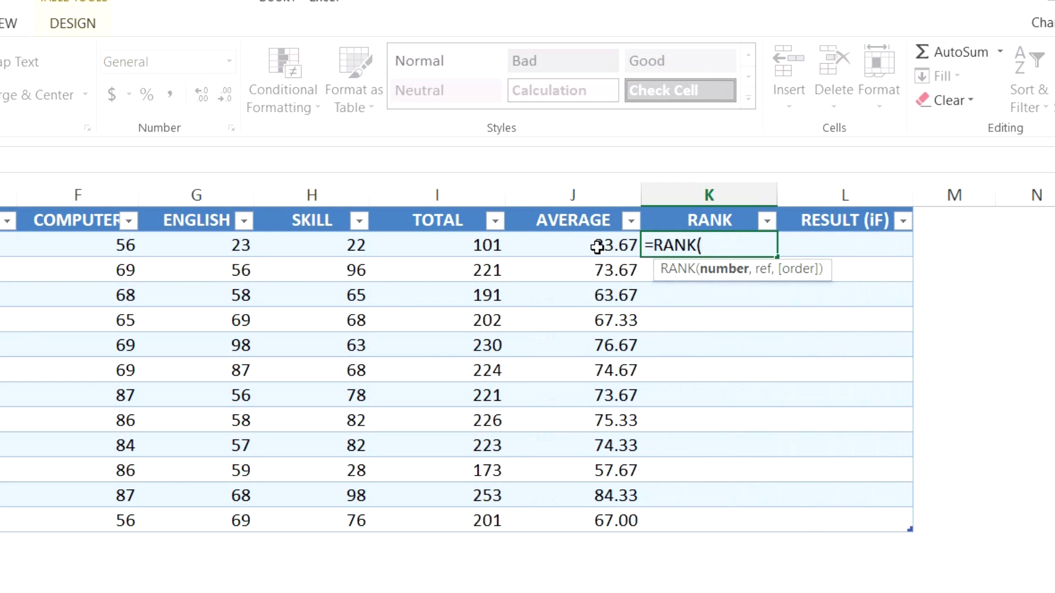
pyautogui.click(598, 247)
pyautogui.write(',')
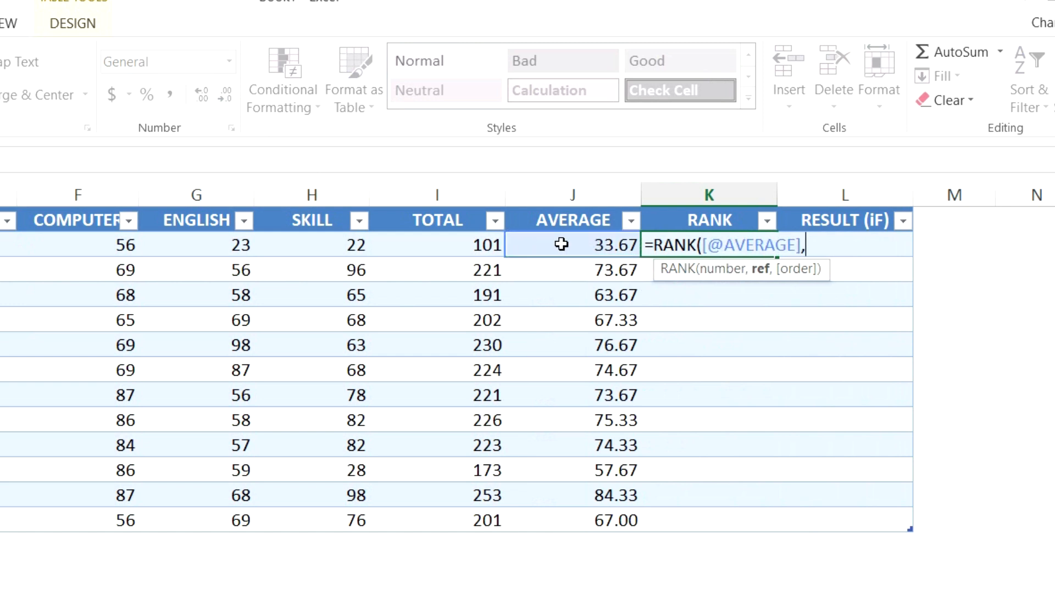
pyautogui.moveTo(561, 244); pyautogui.dragTo(590, 515)
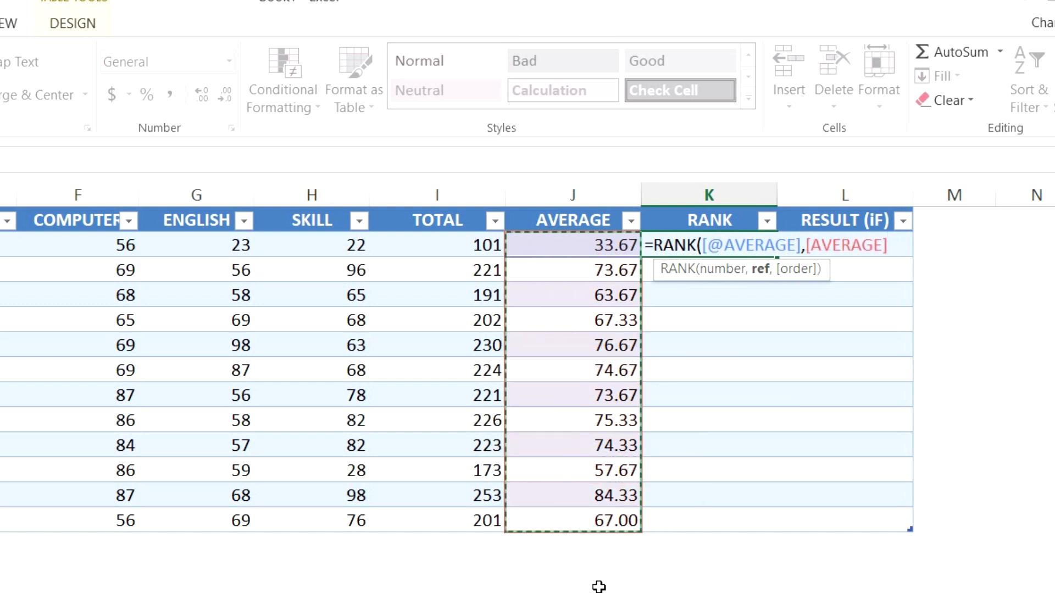
pyautogui.write(')')
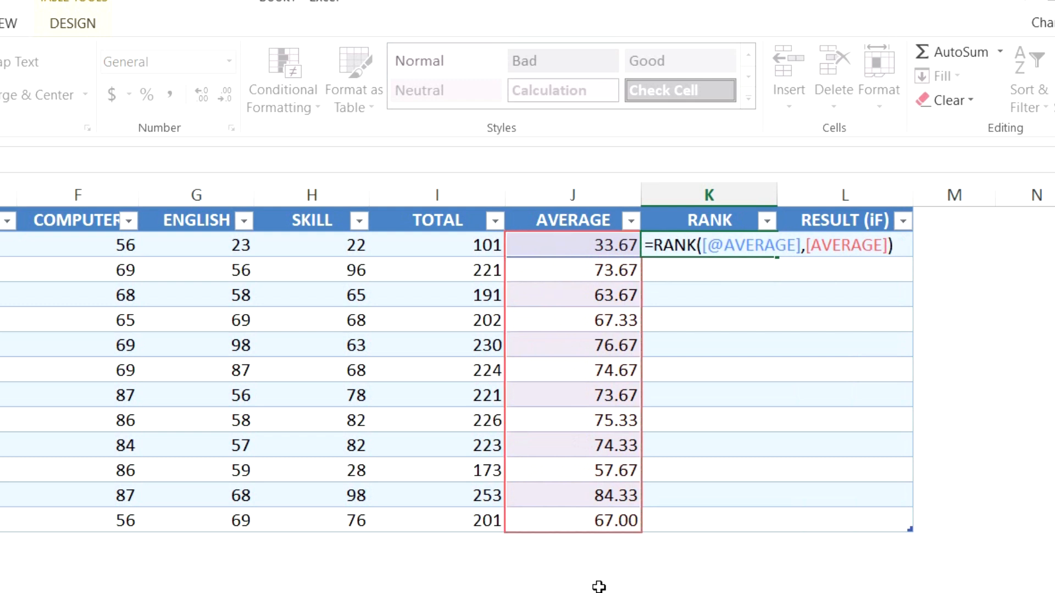
pyautogui.press('Return')
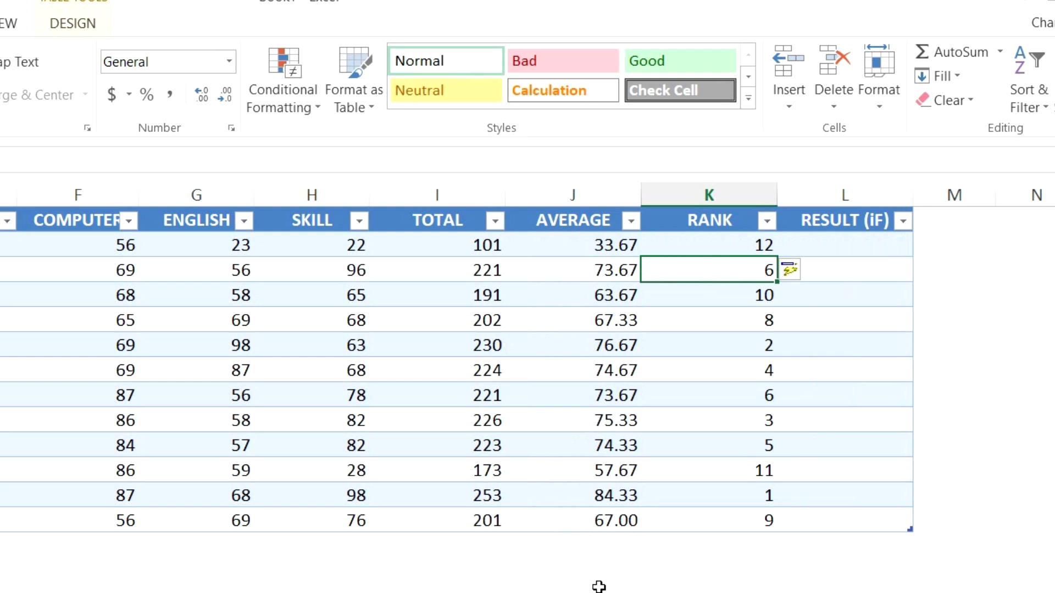
pyautogui.click(907, 245)
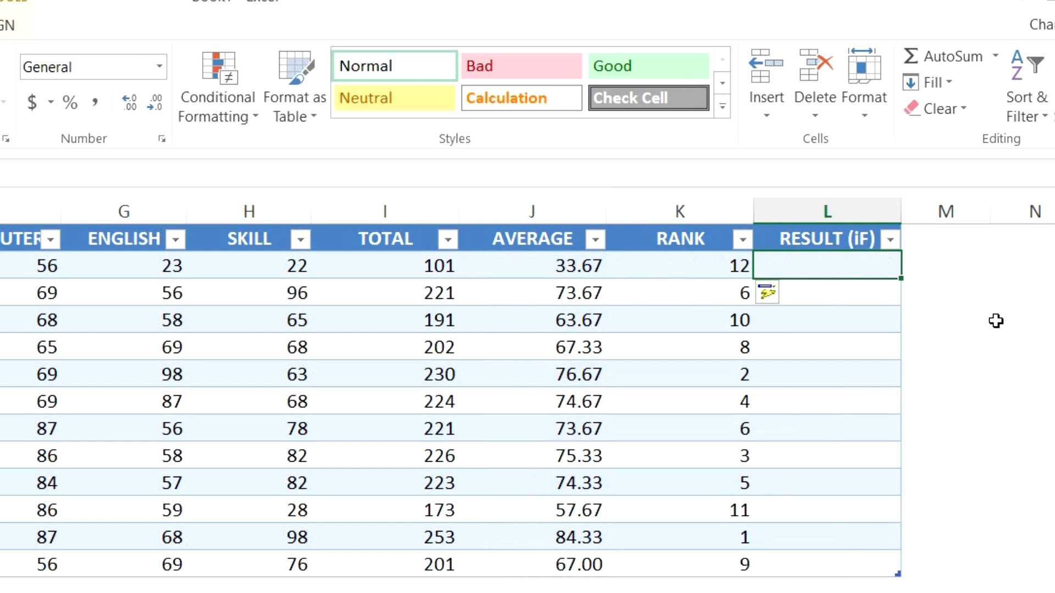
pyautogui.click(548, 210)
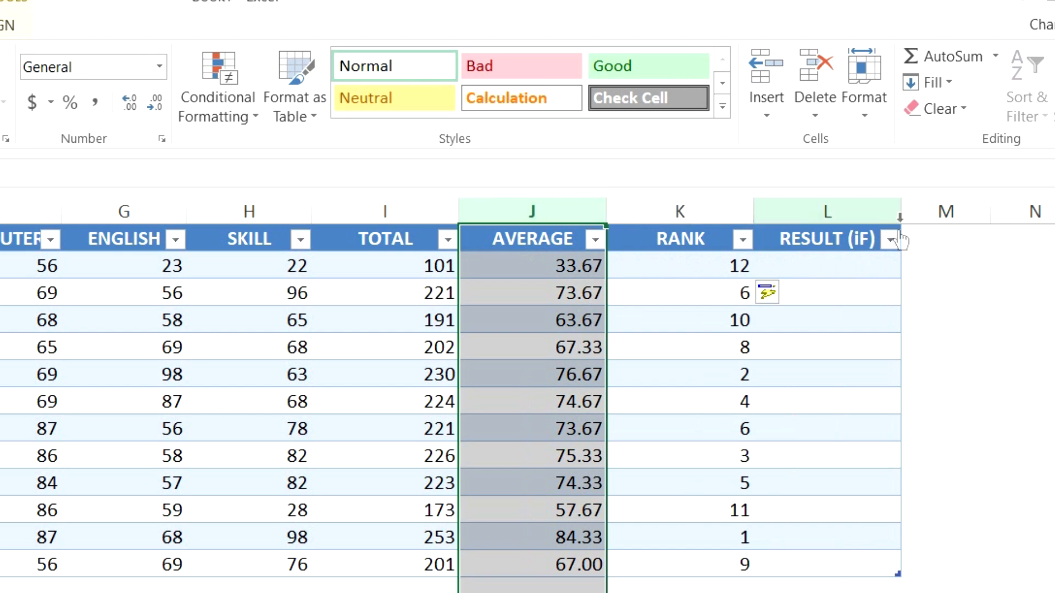
pyautogui.click(847, 259)
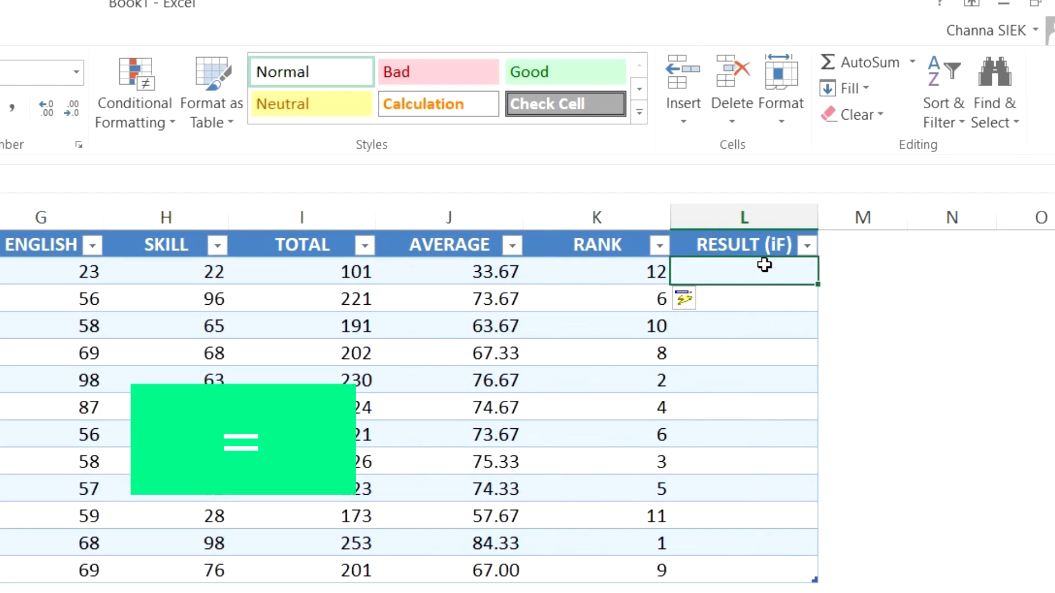
pyautogui.write('=IF(')
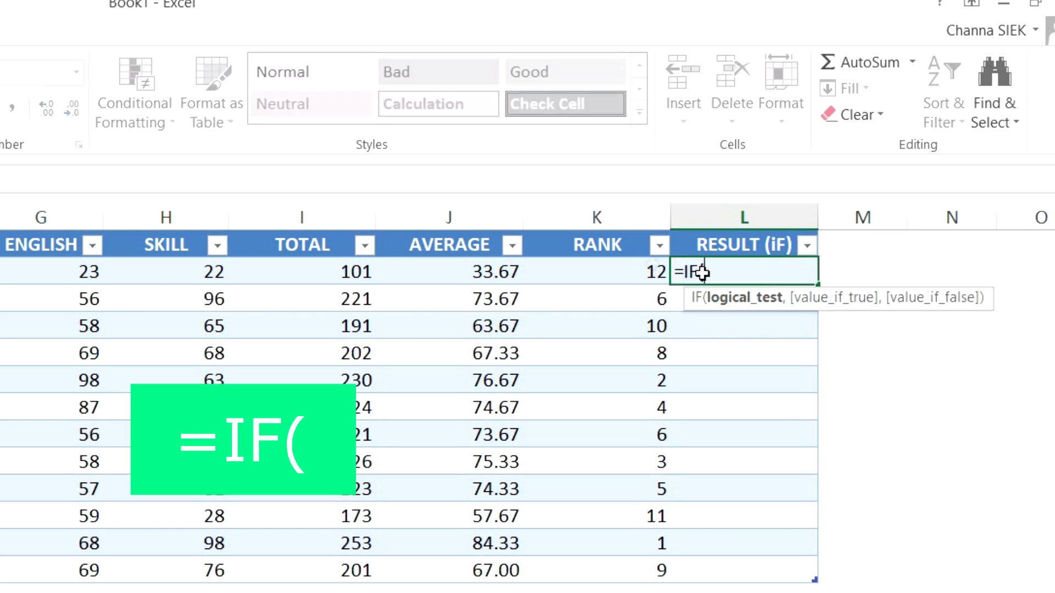
pyautogui.click(466, 274)
pyautogui.write('<50,')
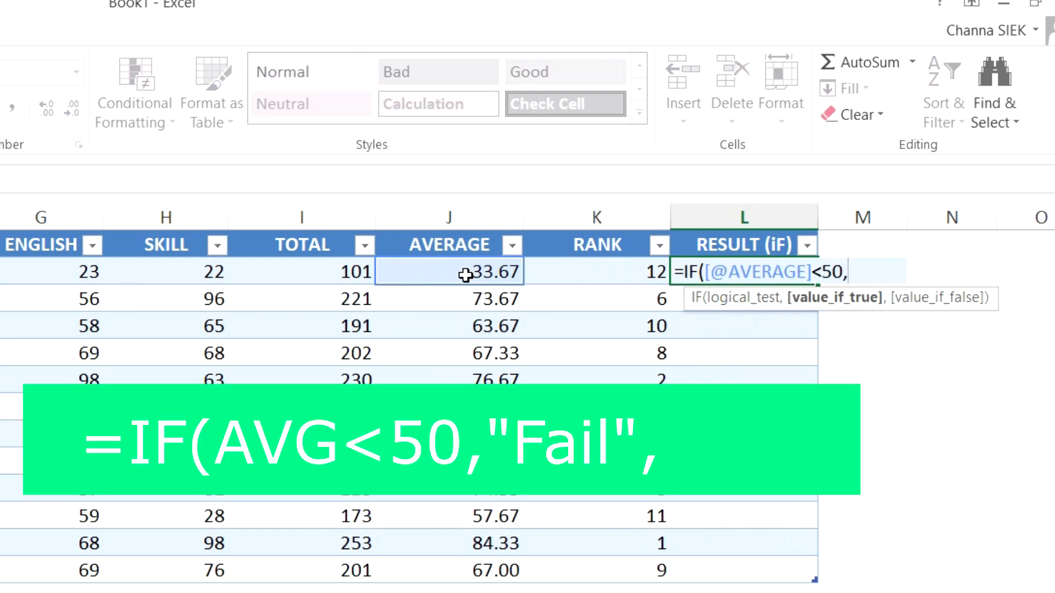
pyautogui.write('"Fail"')
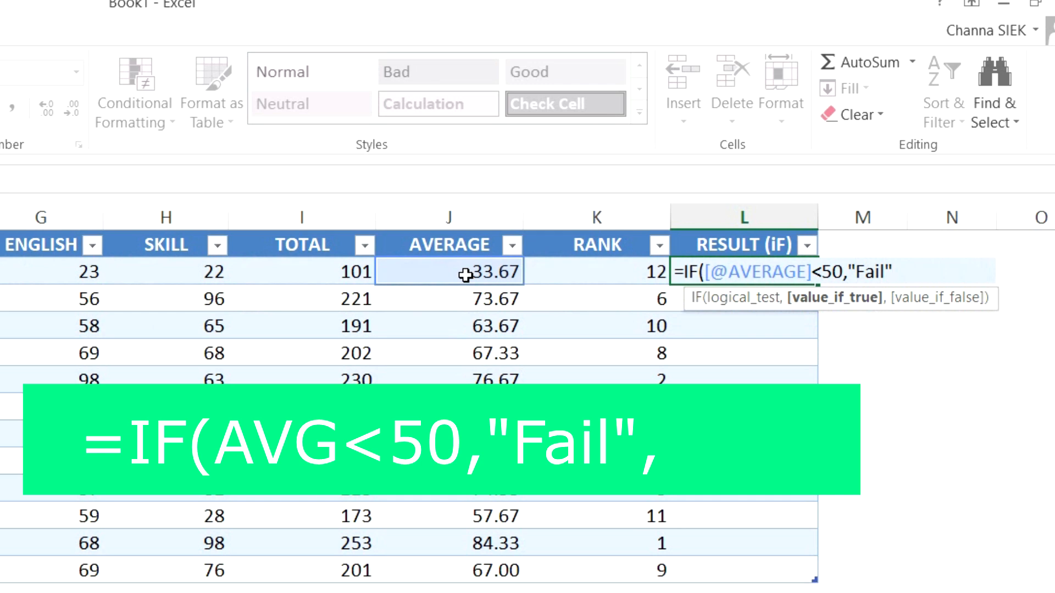
pyautogui.write(',')
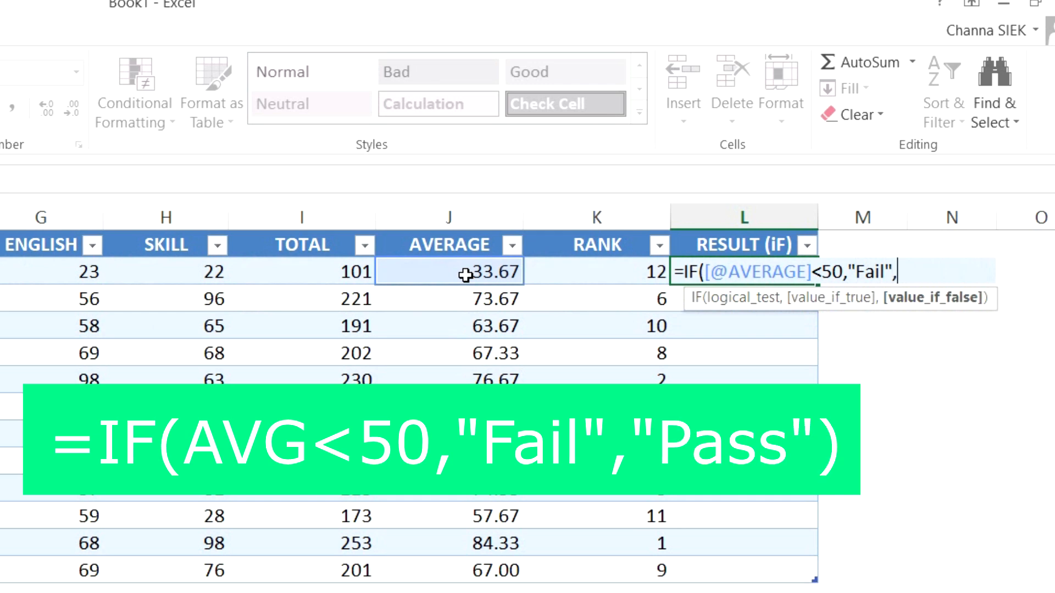
pyautogui.write('"PASS"')
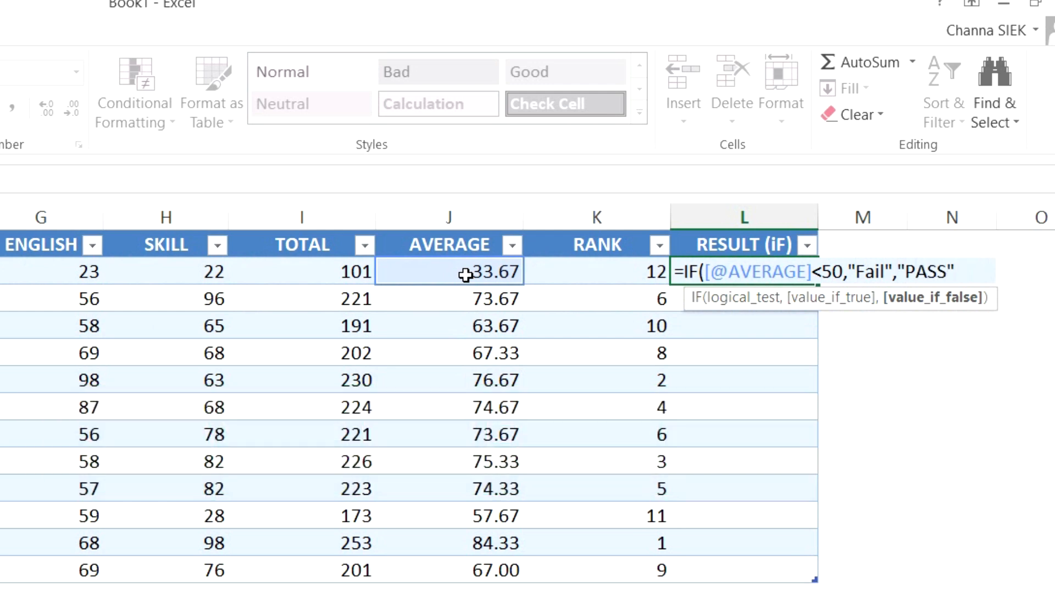
pyautogui.write(')')
pyautogui.press('Return')
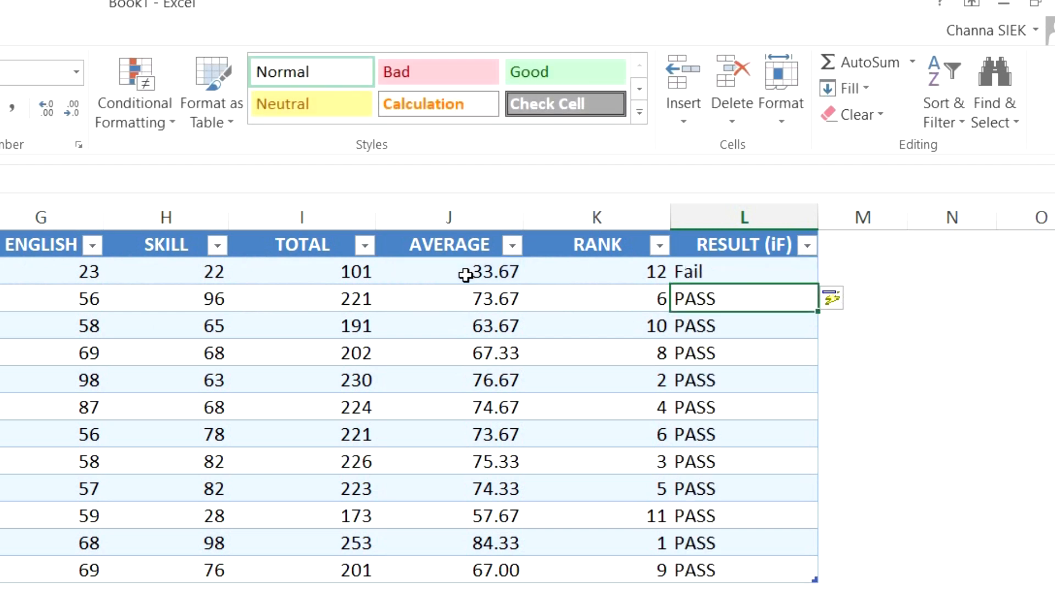
# Compare the RESULT (iF) values against the AVERAGE column for each student.
pyautogui.click(765, 266)
pyautogui.moveTo(754, 299); pyautogui.dragTo(738, 567)
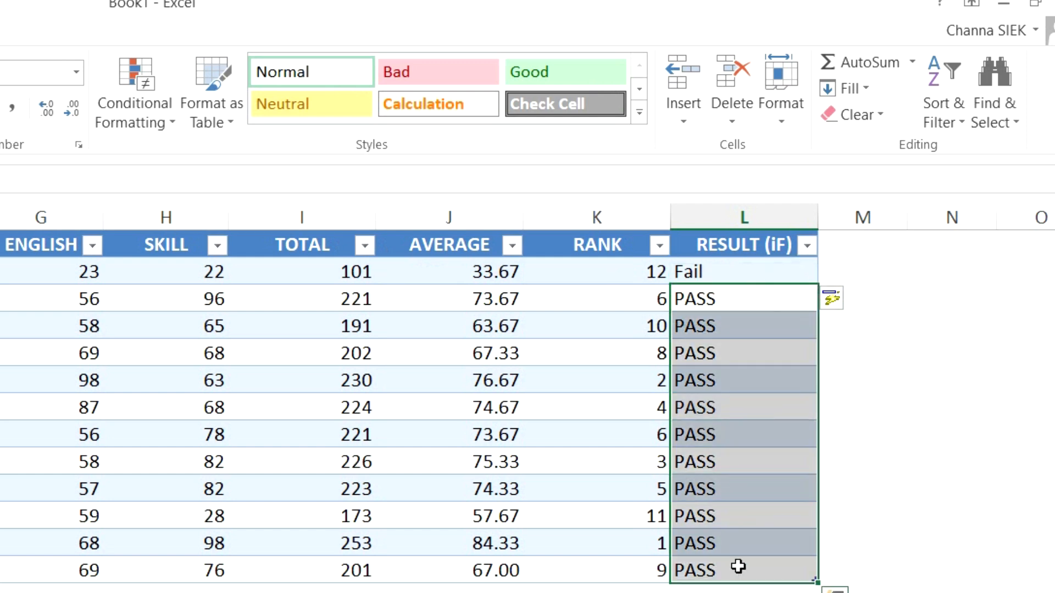
pyautogui.moveTo(483, 299); pyautogui.dragTo(487, 566)
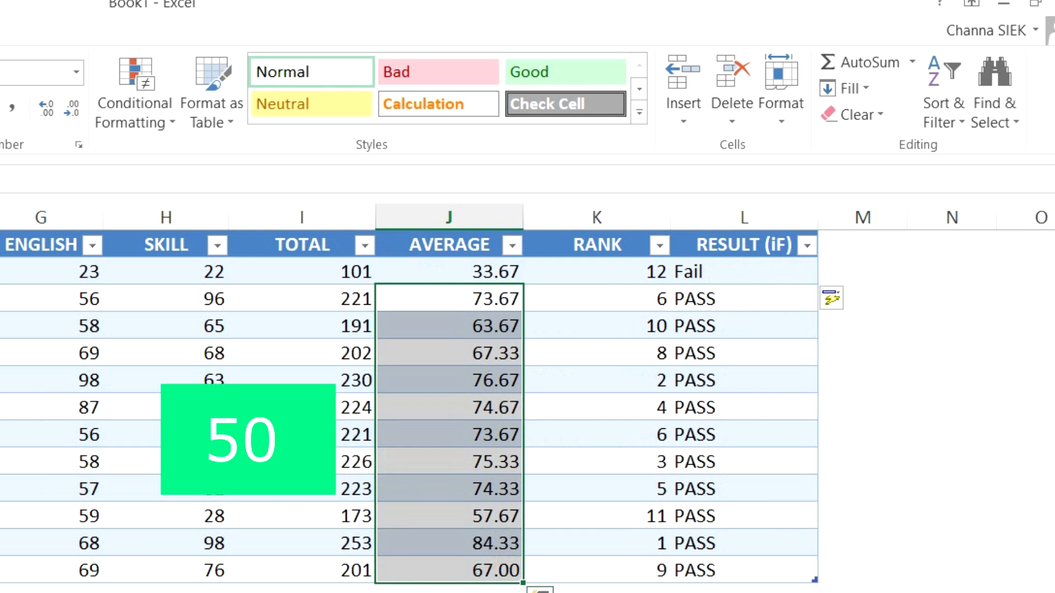
pyautogui.click(740, 268)
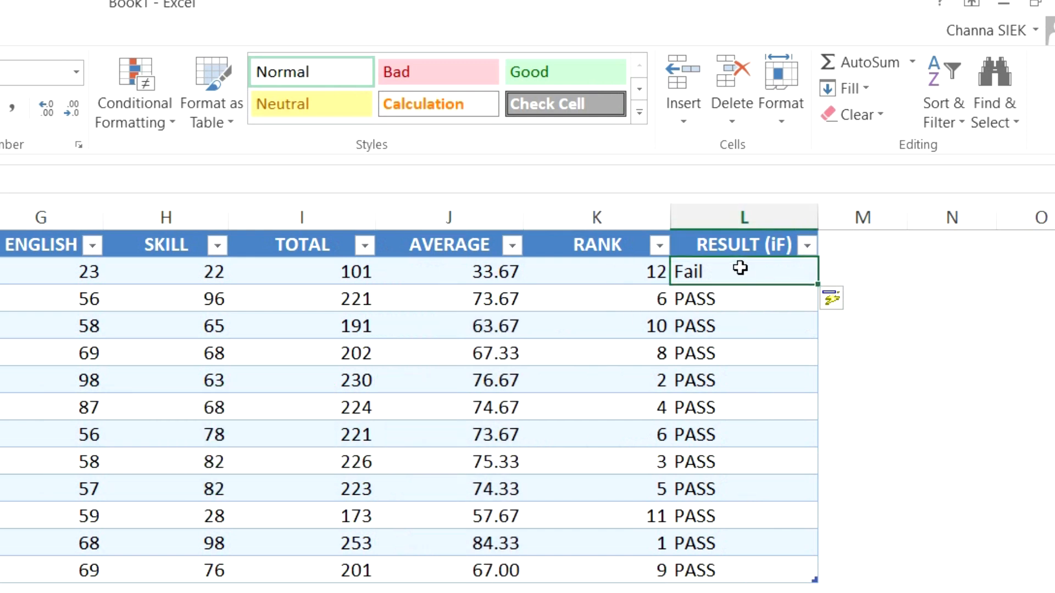
pyautogui.click(505, 270)
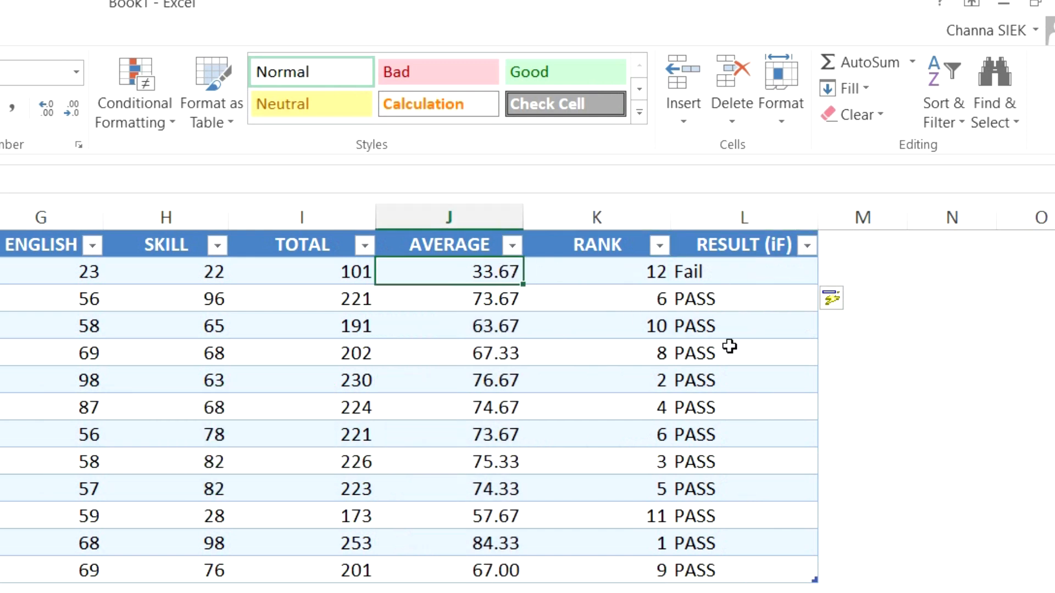
pyautogui.moveTo(737, 276); pyautogui.dragTo(735, 566)
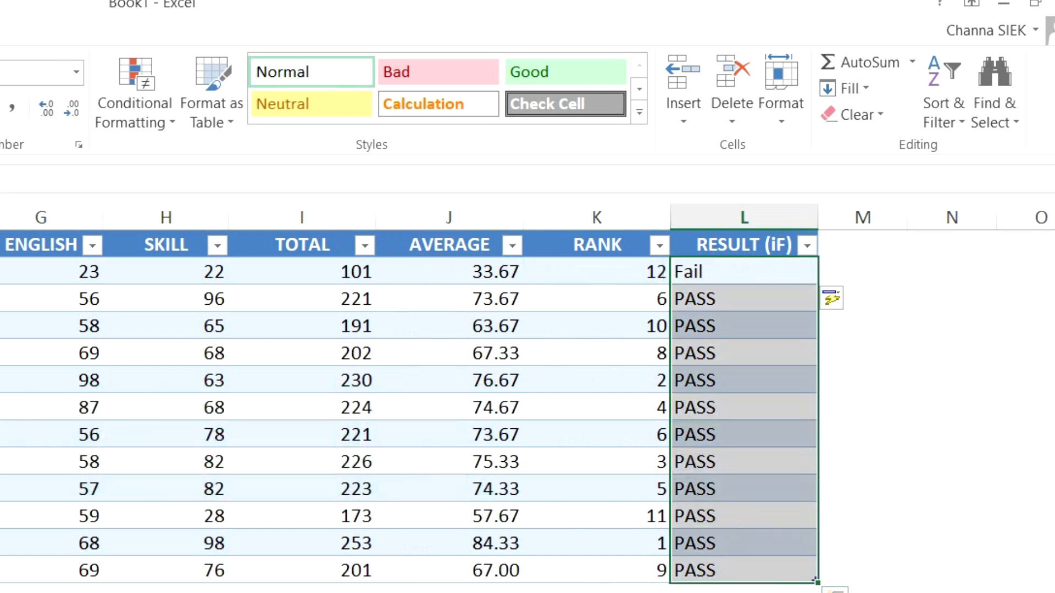
pyautogui.click(744, 275)
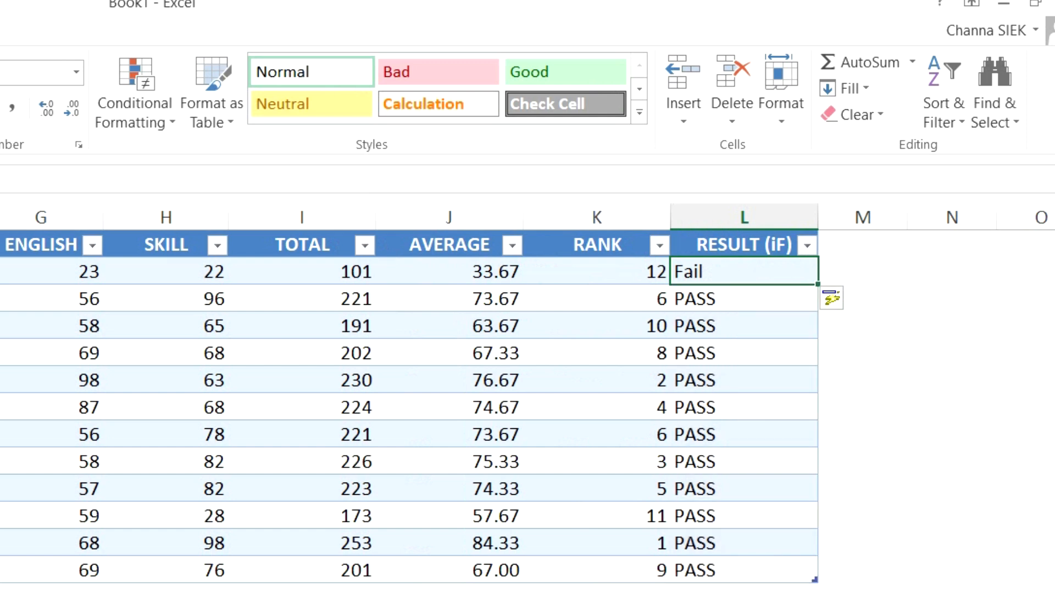